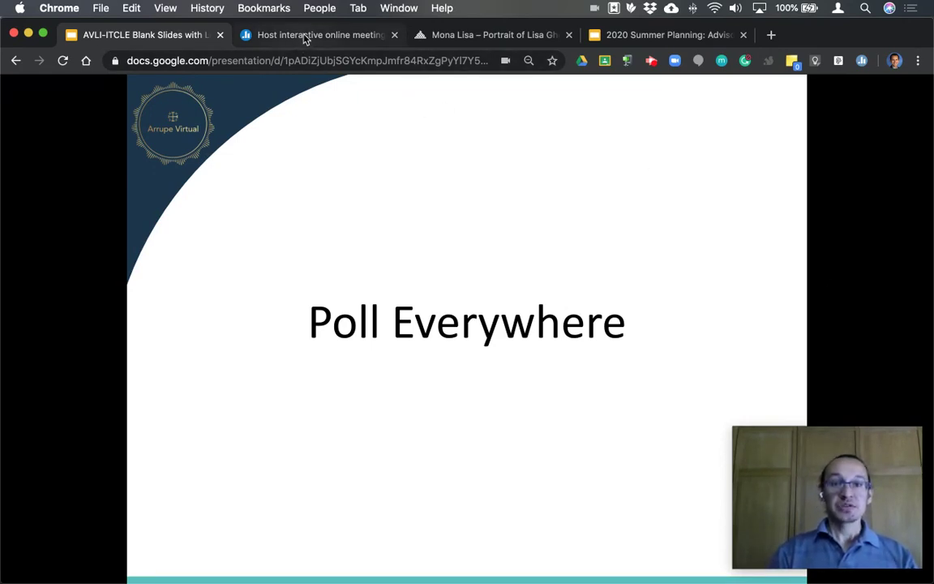
# Switch from the Google Slides deck to the Poll Everywhere website tab
pyautogui.click(307, 37)
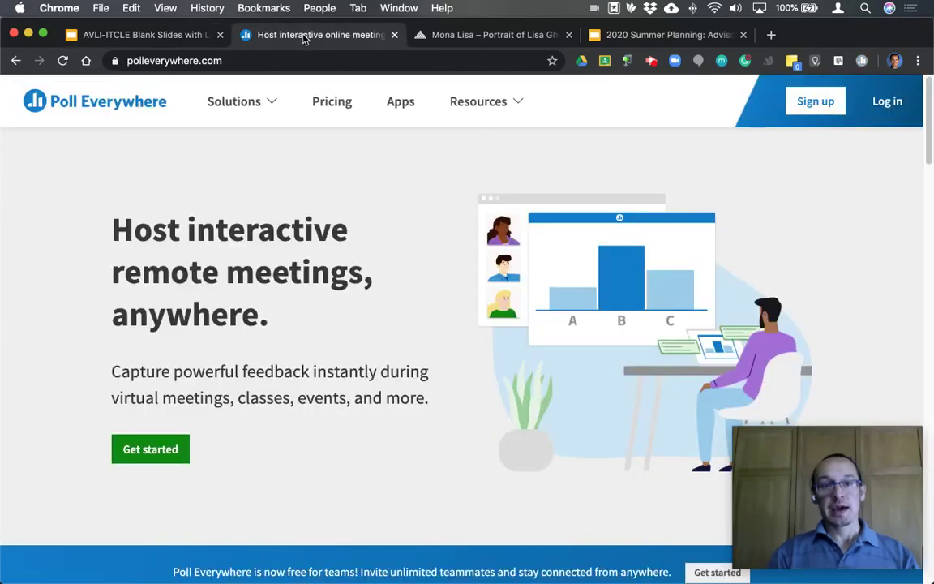
# Show the K-12 pricing plans: free, premium ($50 per year) and school-wide ($1,000+)
pyautogui.click(229, 59)
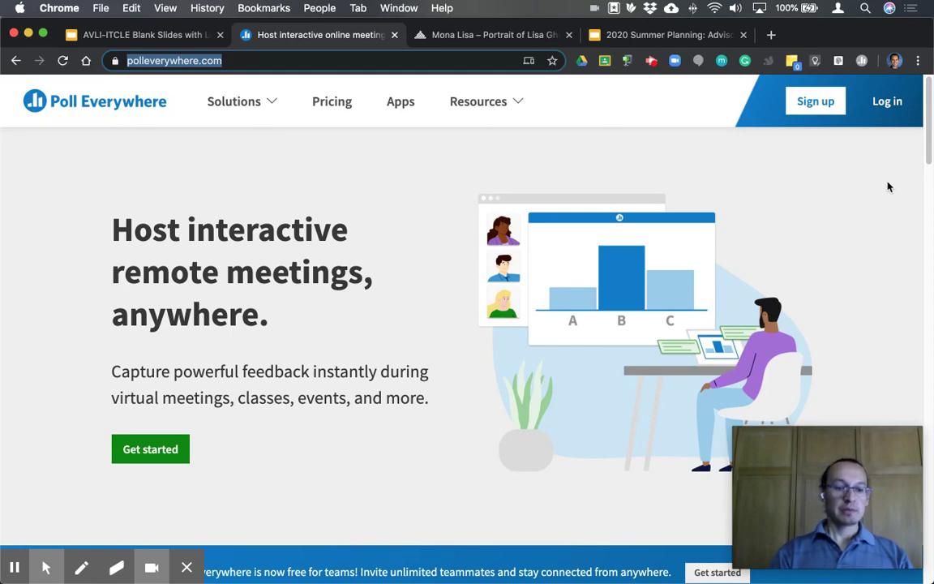
pyautogui.click(325, 105)
pyautogui.click(534, 178)
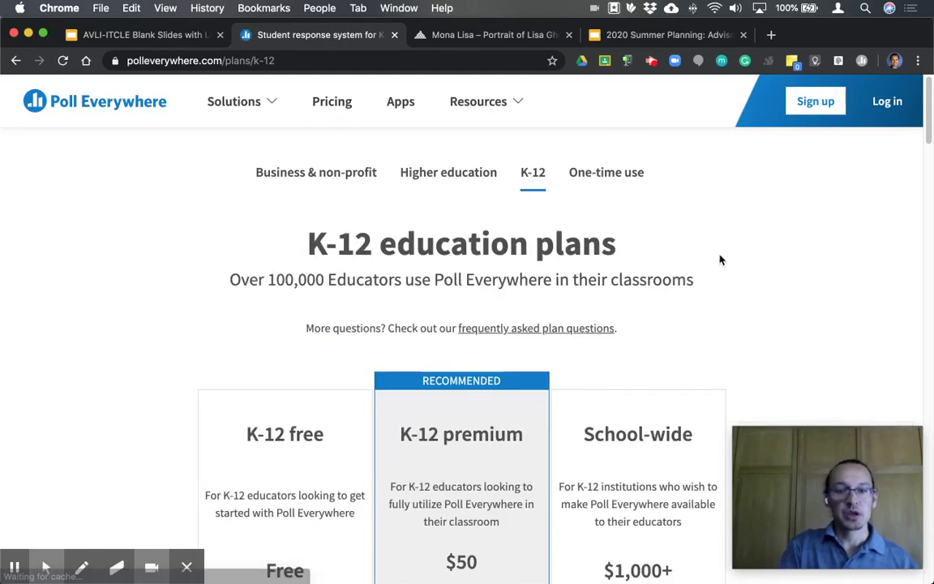
pyautogui.scroll(-5, 720, 259)
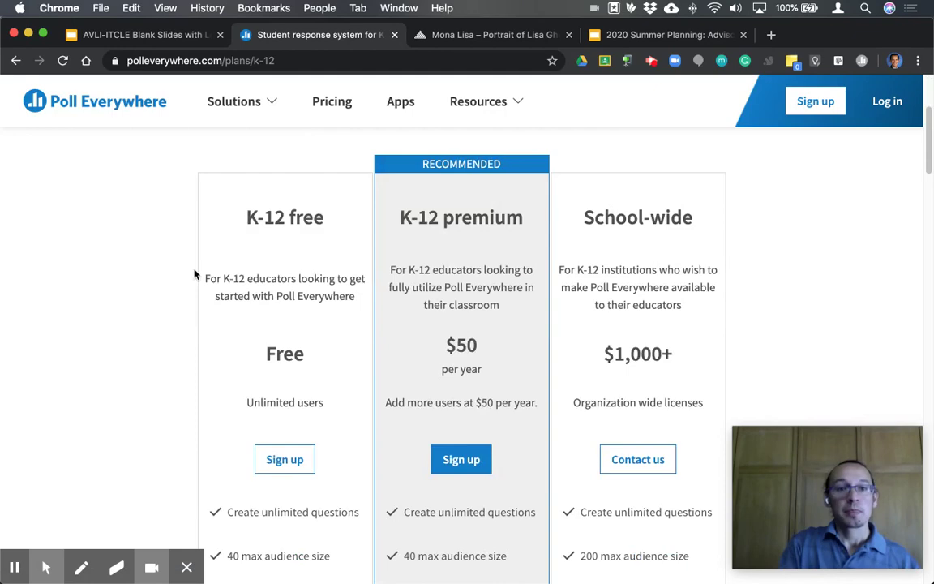
pyautogui.scroll(-1, 283, 263)
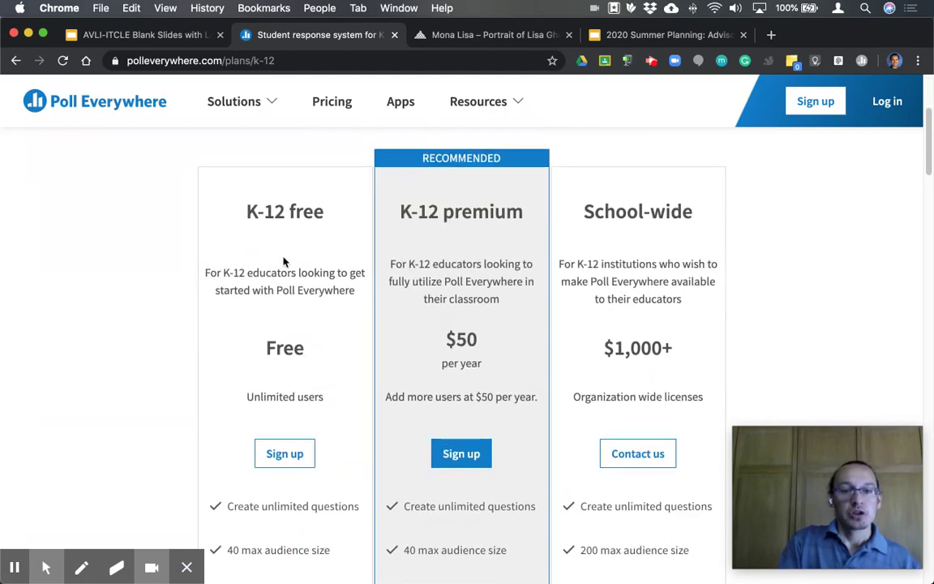
pyautogui.scroll(-2, 283, 261)
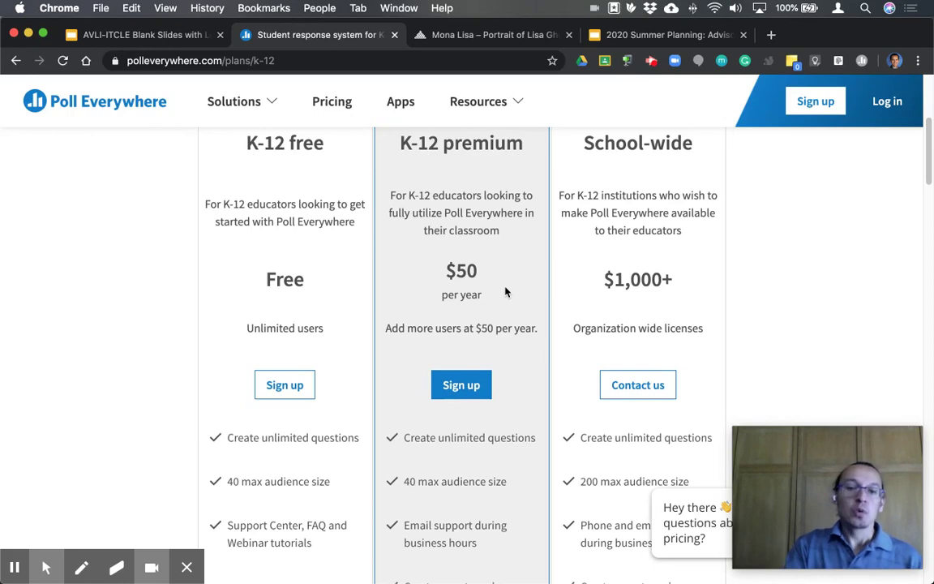
# Read the tooltip explanations for the K-12 plans' listed features
pyautogui.moveTo(523, 527)
pyautogui.scroll(-5, 523, 527)
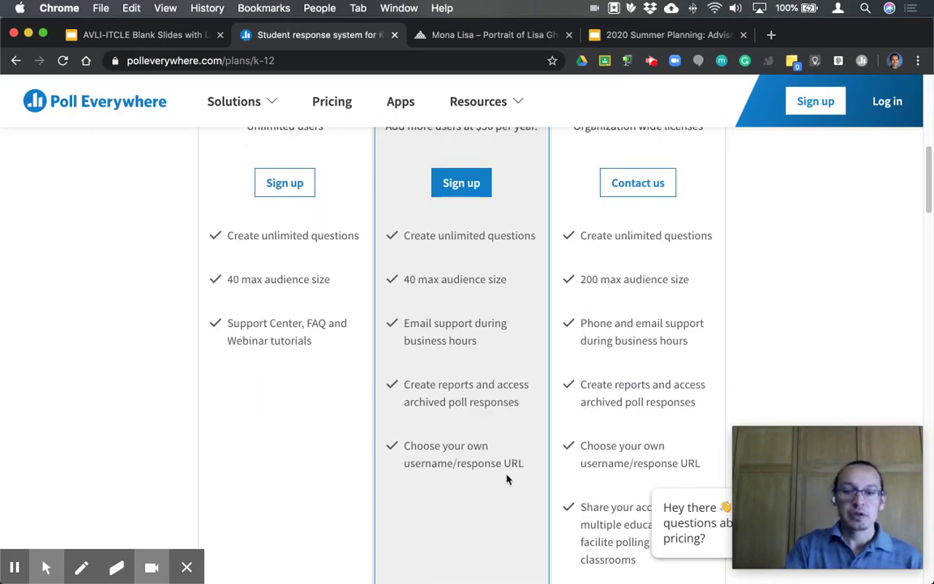
pyautogui.moveTo(464, 256)
pyautogui.moveTo(506, 294)
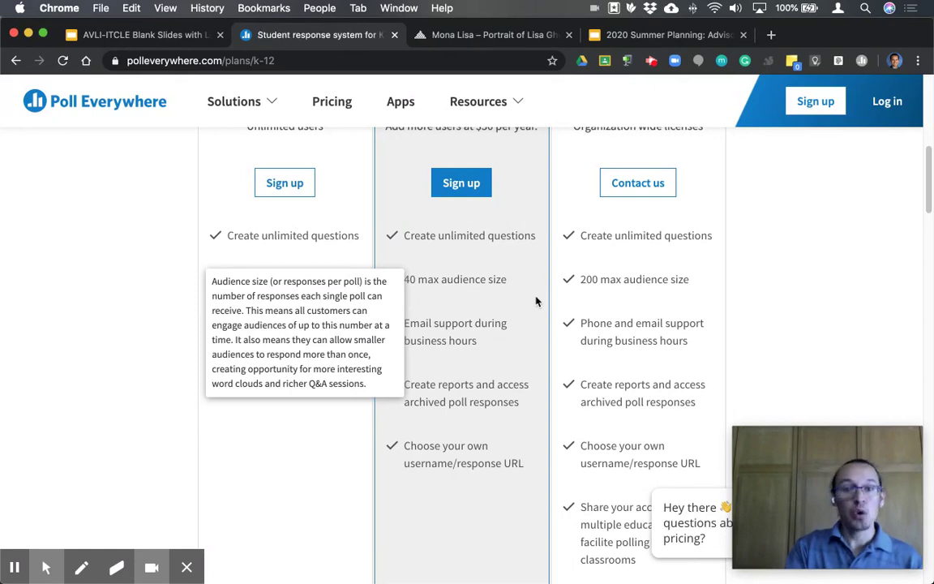
pyautogui.moveTo(517, 346)
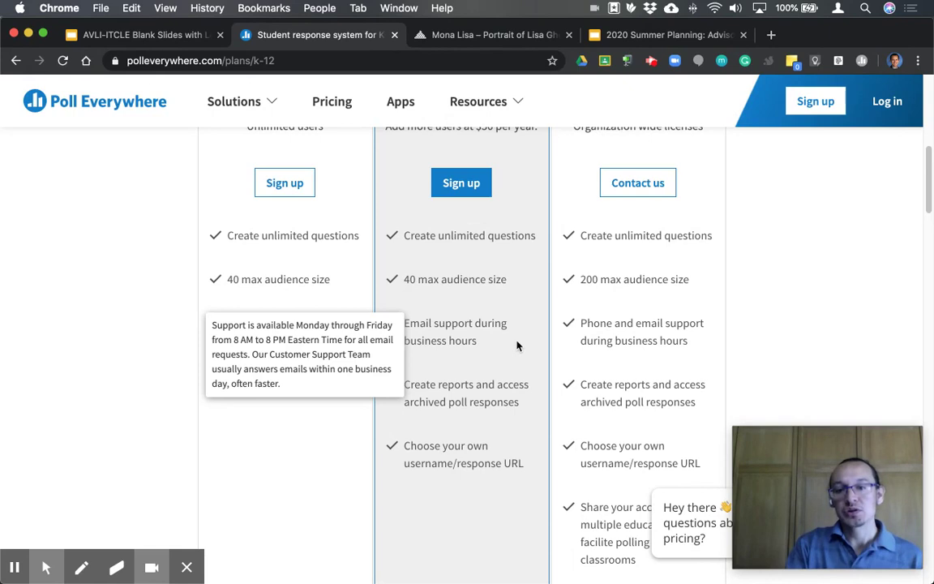
pyautogui.moveTo(528, 419)
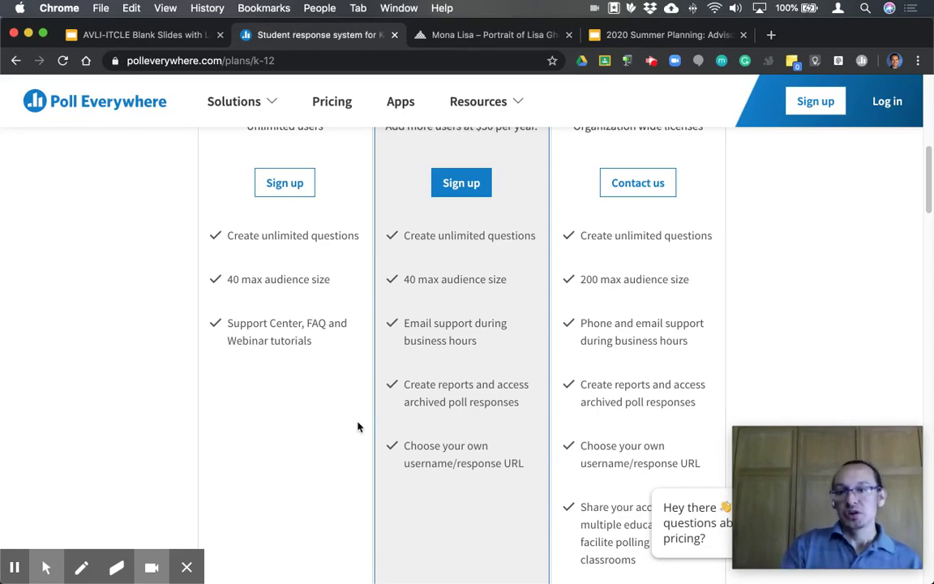
# Review the remaining plan details, then go to the Poll Everywhere applications page
pyautogui.scroll(2, 358, 427)
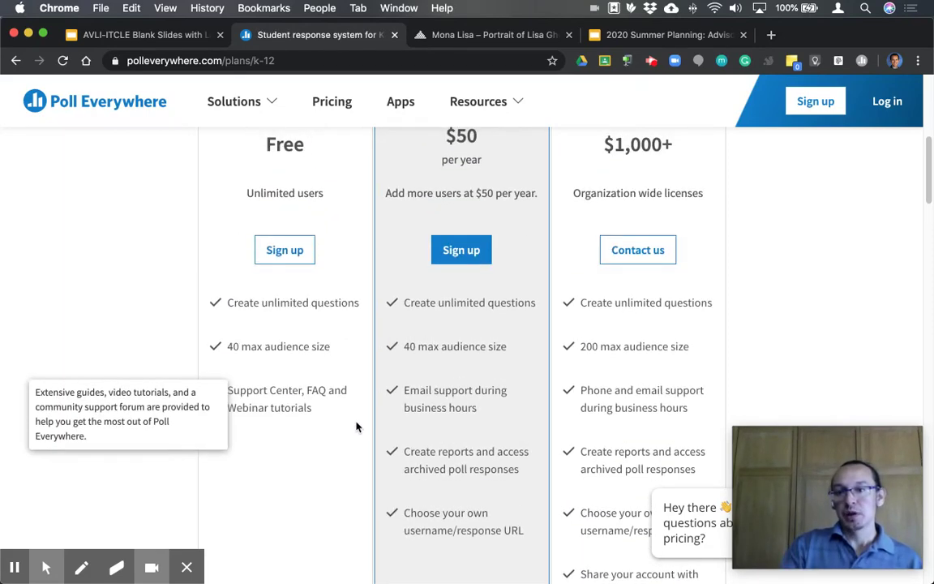
pyautogui.scroll(3, 357, 426)
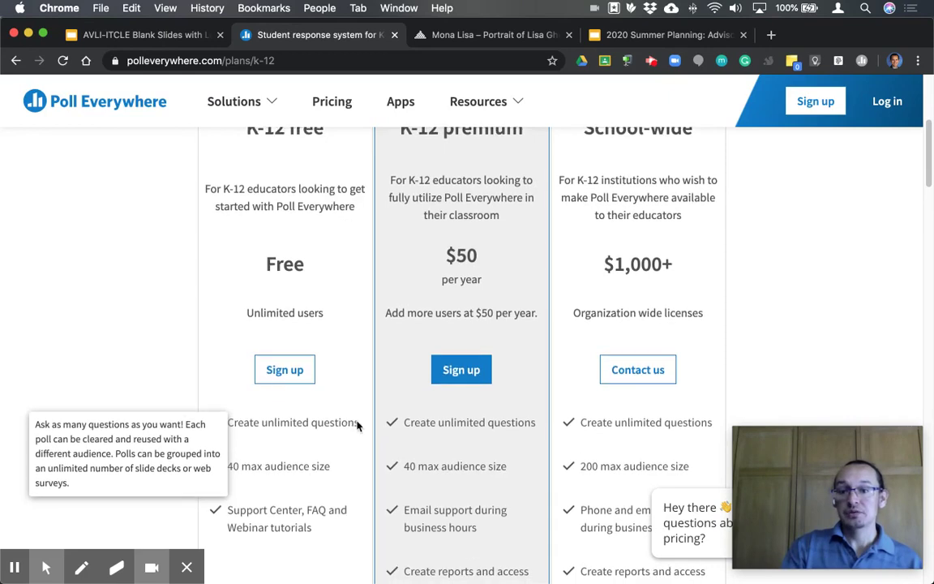
pyautogui.scroll(-2, 373, 413)
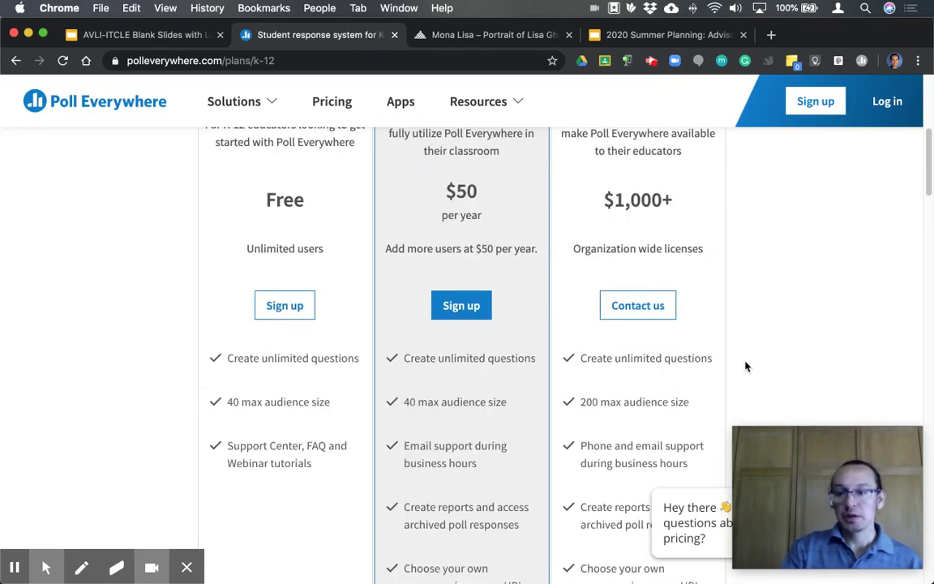
pyautogui.scroll(-1, 746, 366)
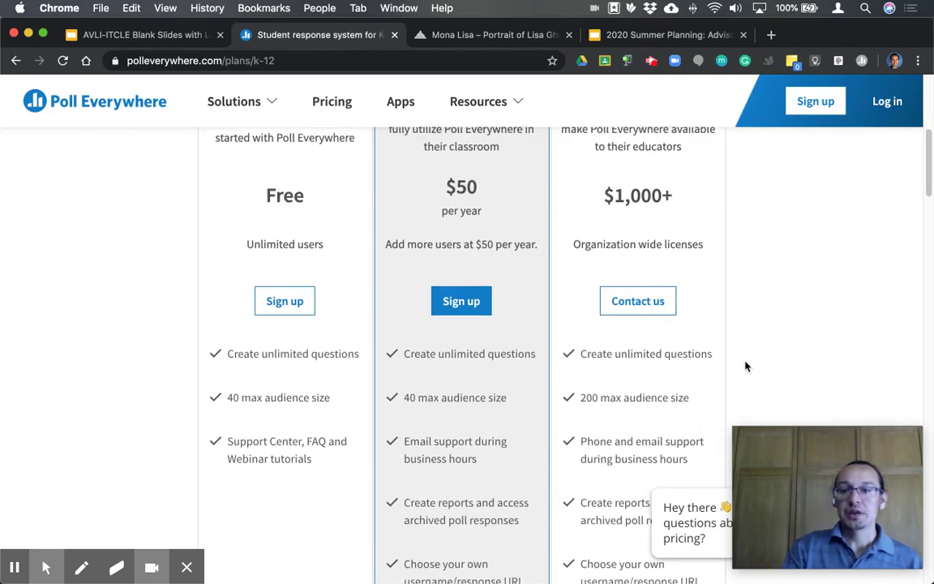
pyautogui.scroll(-1, 746, 367)
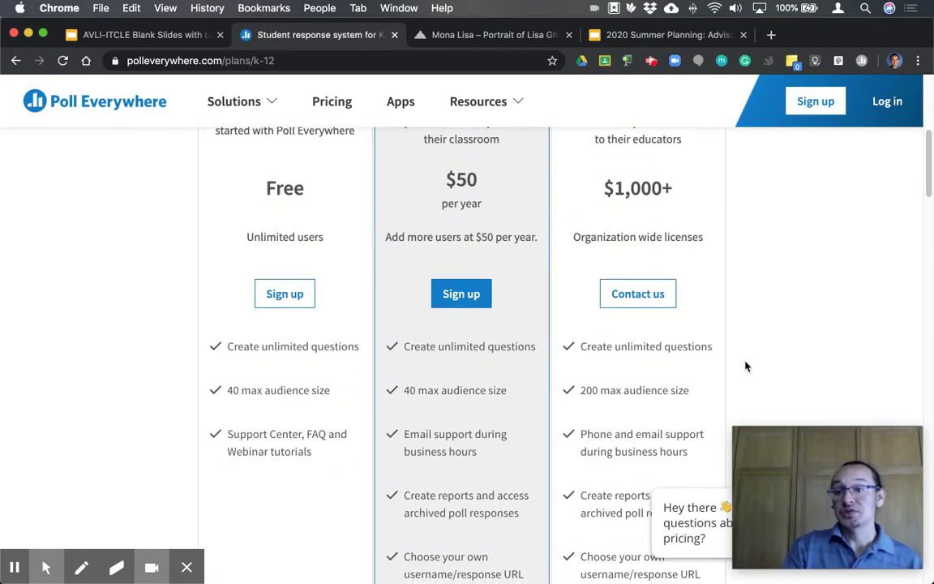
pyautogui.scroll(-1, 746, 366)
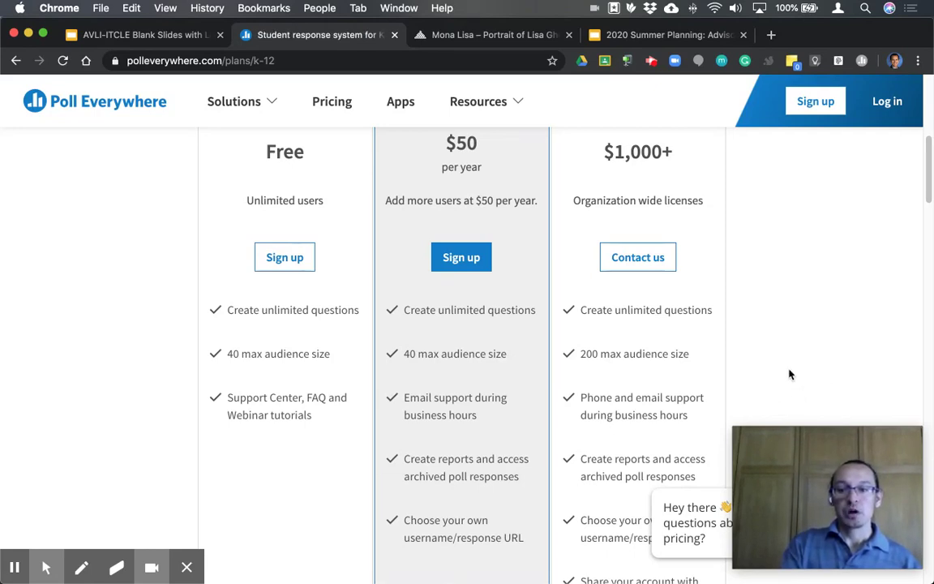
pyautogui.scroll(1, 790, 375)
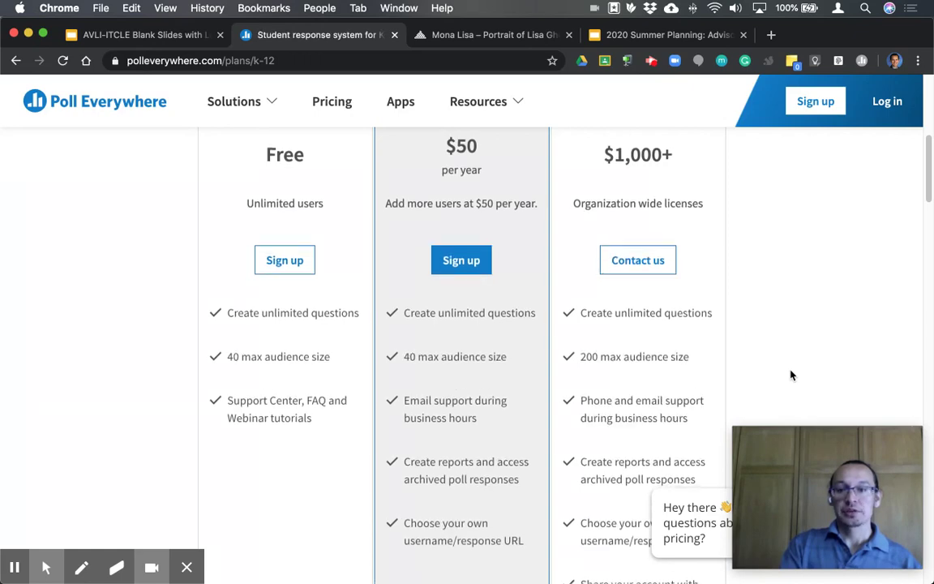
pyautogui.scroll(-4, 792, 375)
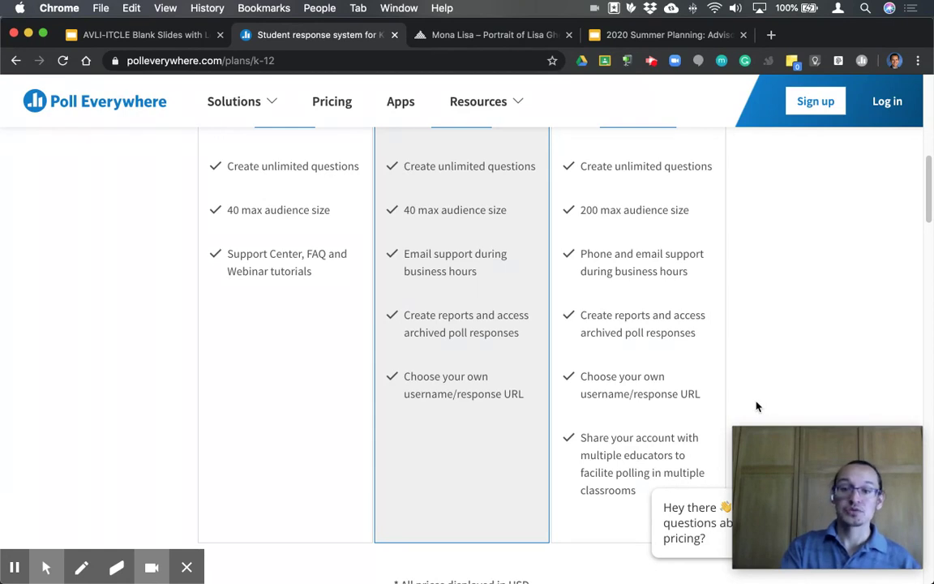
pyautogui.moveTo(685, 452)
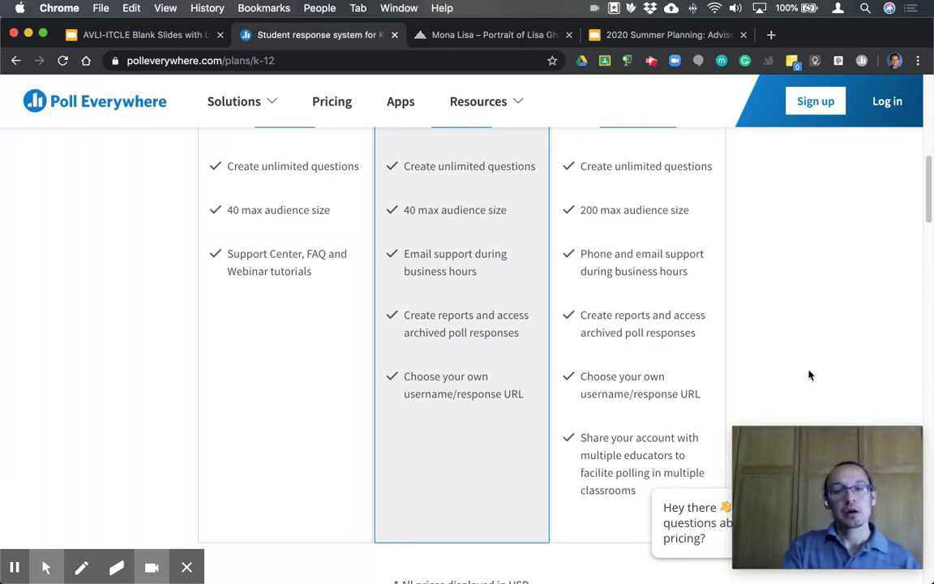
pyautogui.scroll(-2, 814, 371)
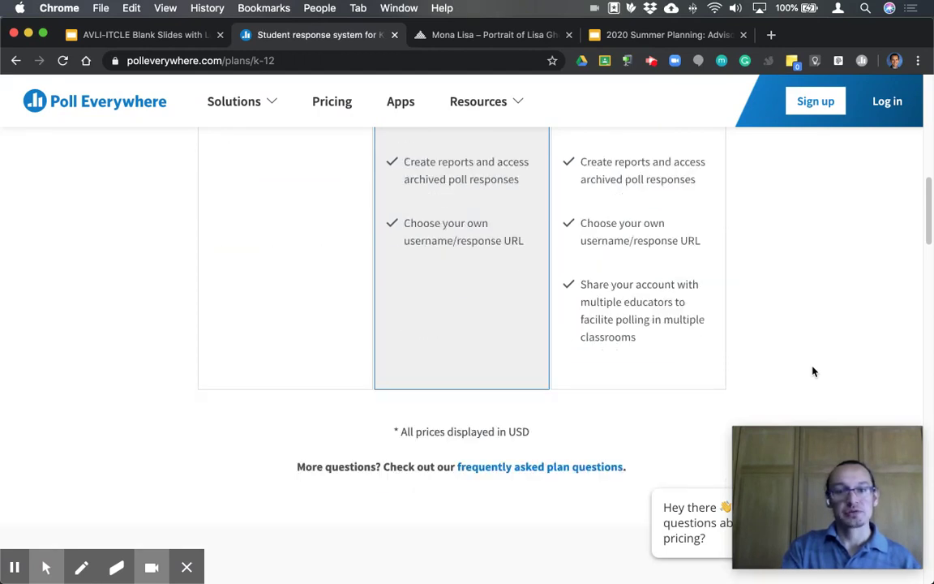
pyautogui.scroll(10, 813, 371)
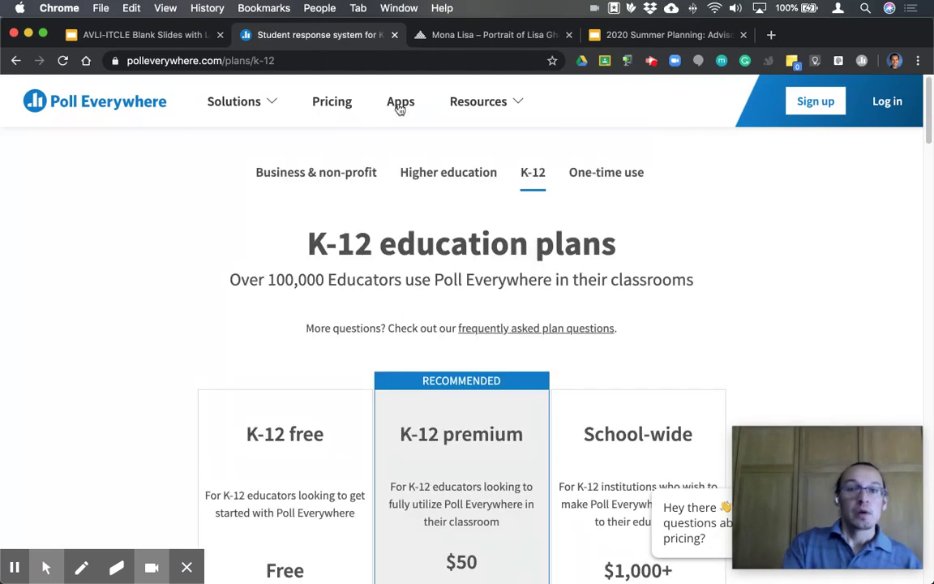
pyautogui.click(399, 103)
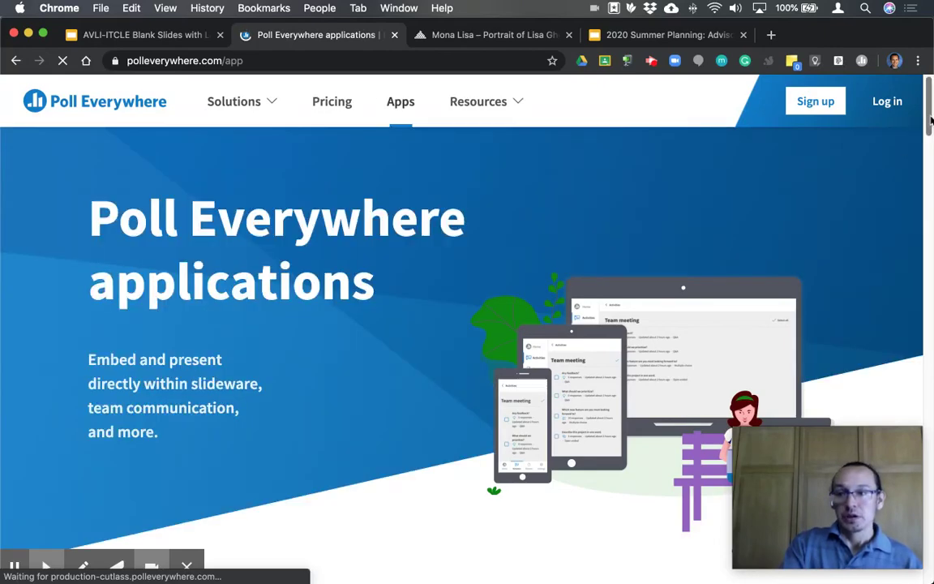
# Go to the Case studies page from the site's Resources menu
pyautogui.moveTo(929, 123); pyautogui.dragTo(929, 199)
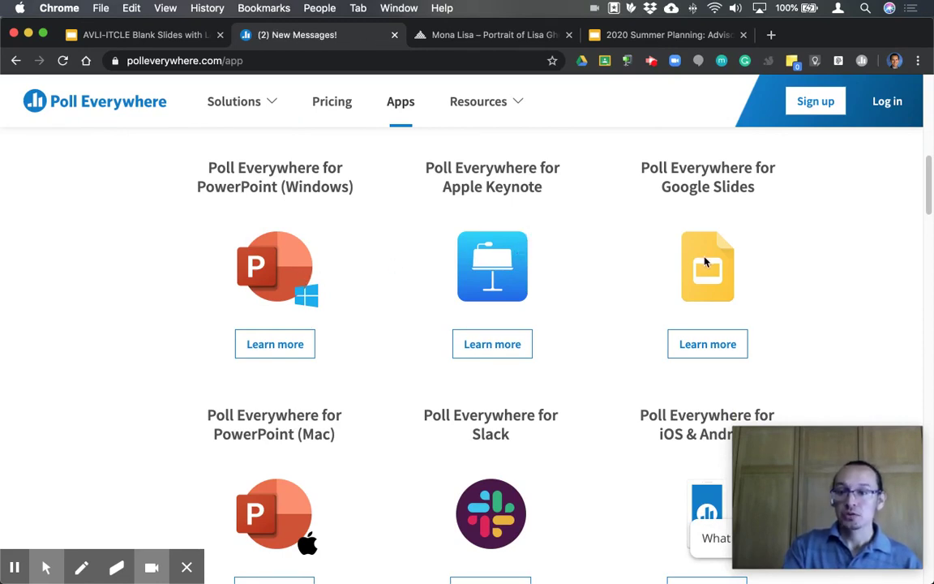
pyautogui.click(520, 103)
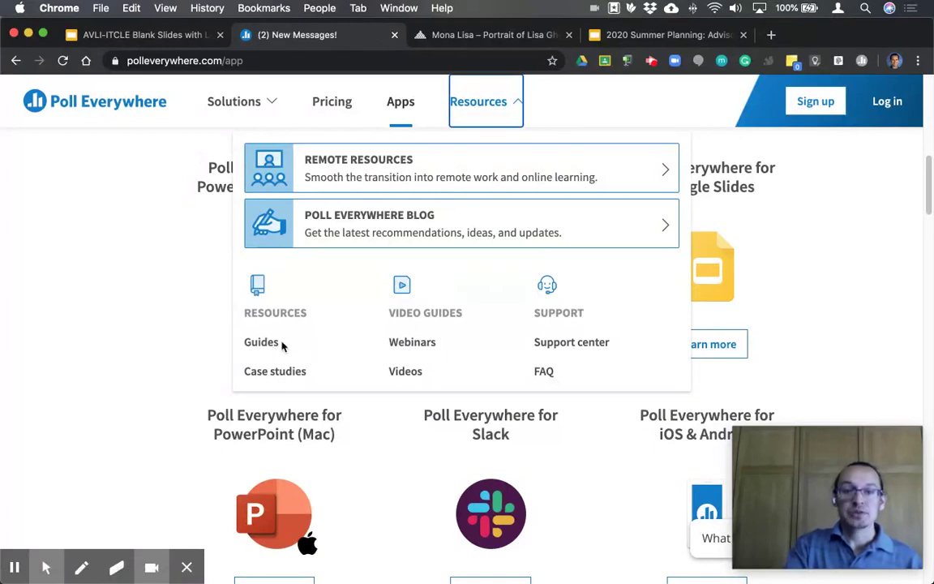
pyautogui.click(296, 373)
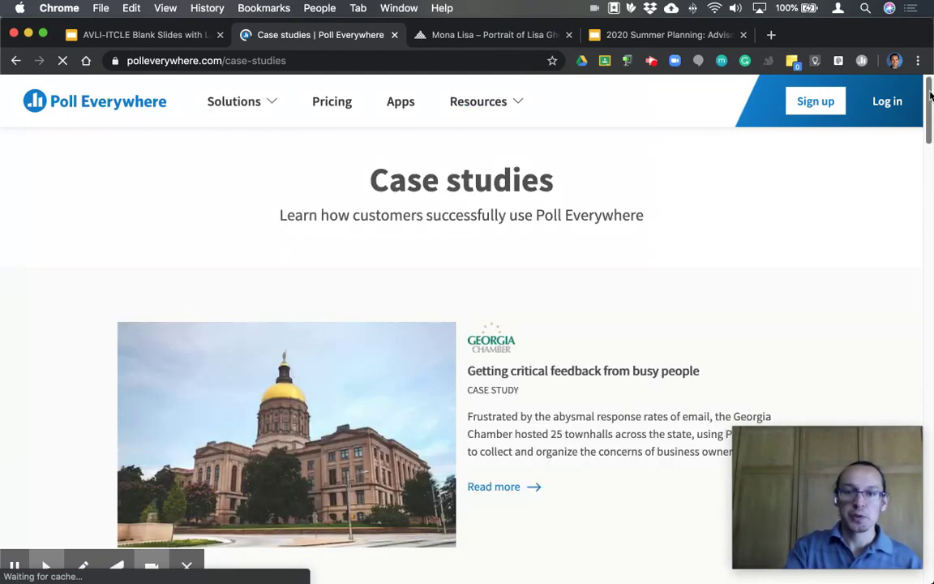
# Show the Events case studies, then the Education ones (Virginia Tech, Ohio State, Embry-Riddle, Arizona)
pyautogui.moveTo(930, 96); pyautogui.dragTo(925, 199)
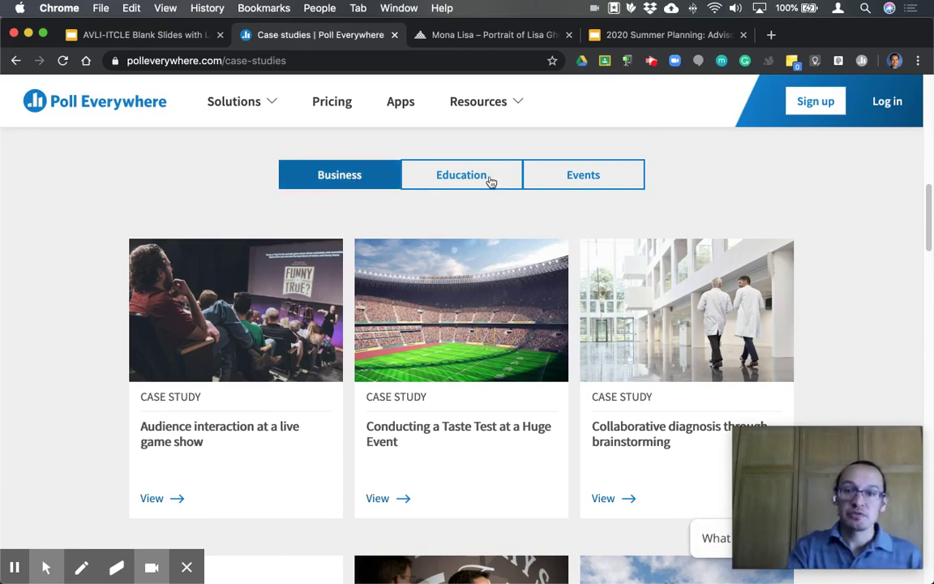
pyautogui.click(602, 189)
pyautogui.scroll(-3, 528, 192)
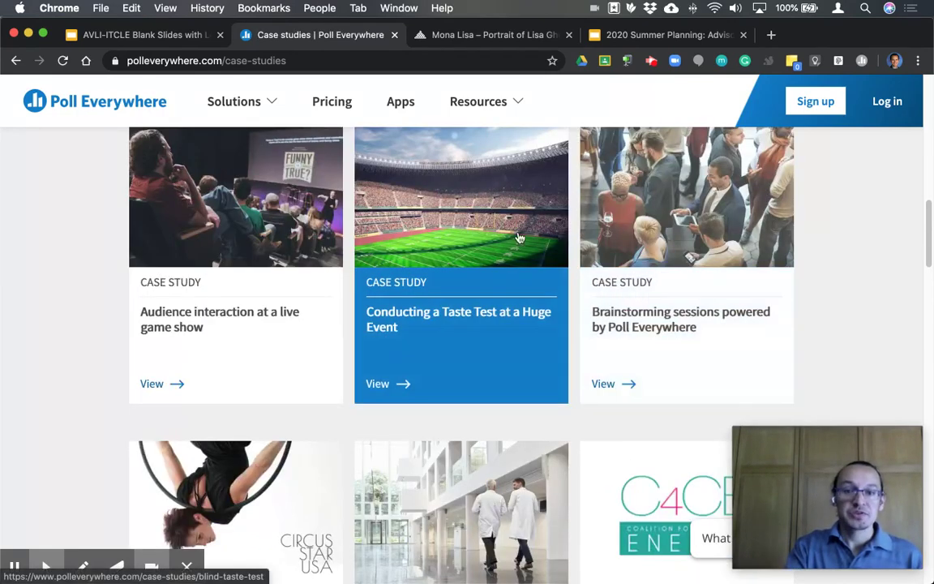
pyautogui.scroll(2, 751, 290)
pyautogui.scroll(3, 751, 291)
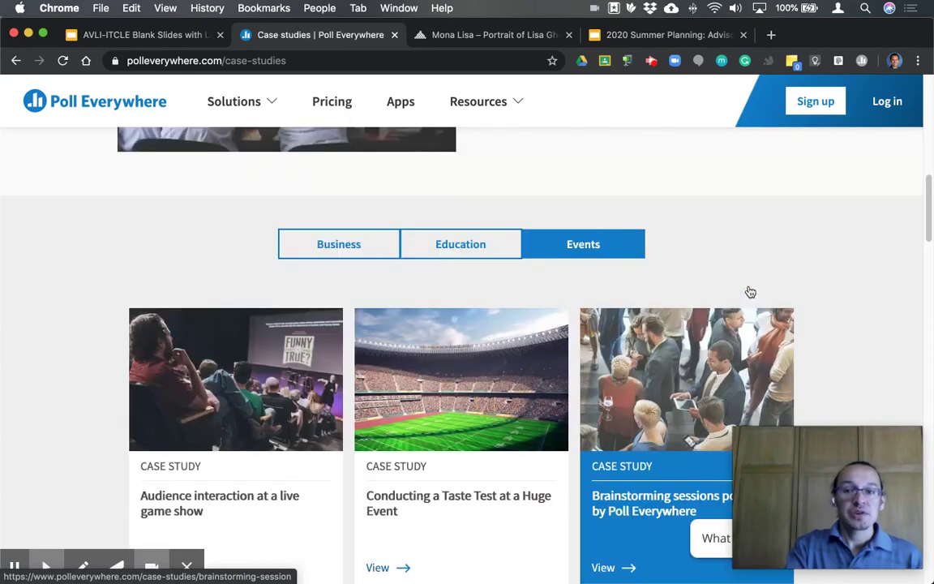
pyautogui.click(459, 254)
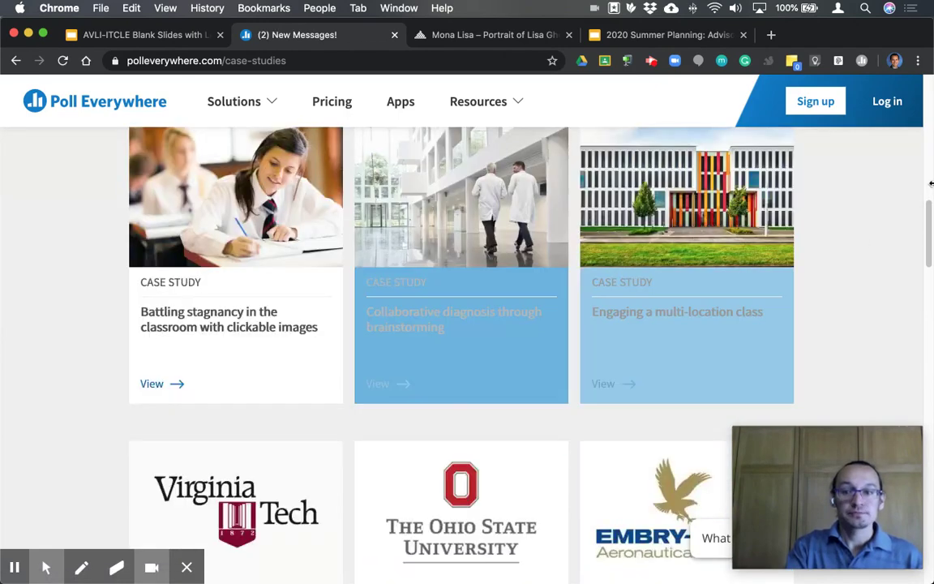
pyautogui.moveTo(929, 199); pyautogui.dragTo(922, 116)
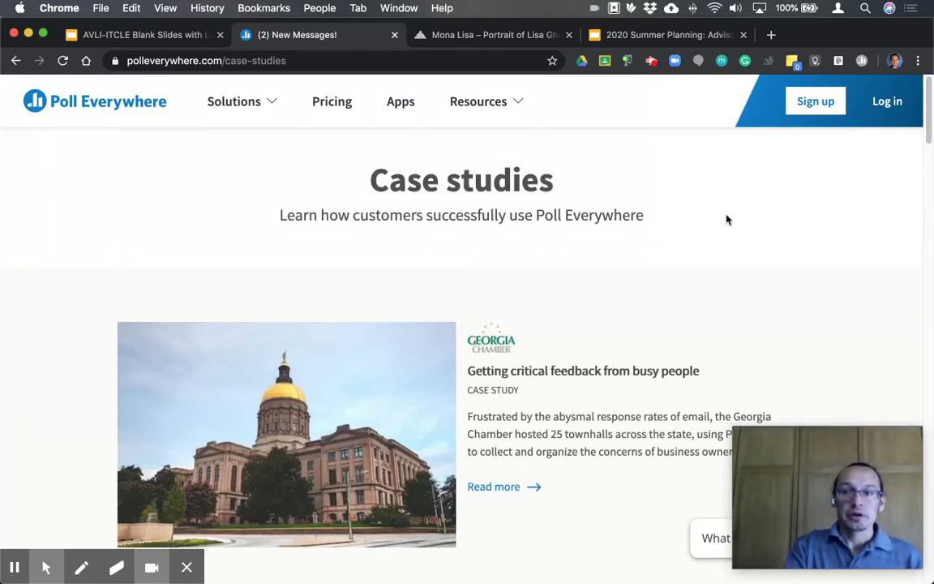
# View the presenter sign-up form, then return to the Poll Everywhere home page
pyautogui.click(819, 111)
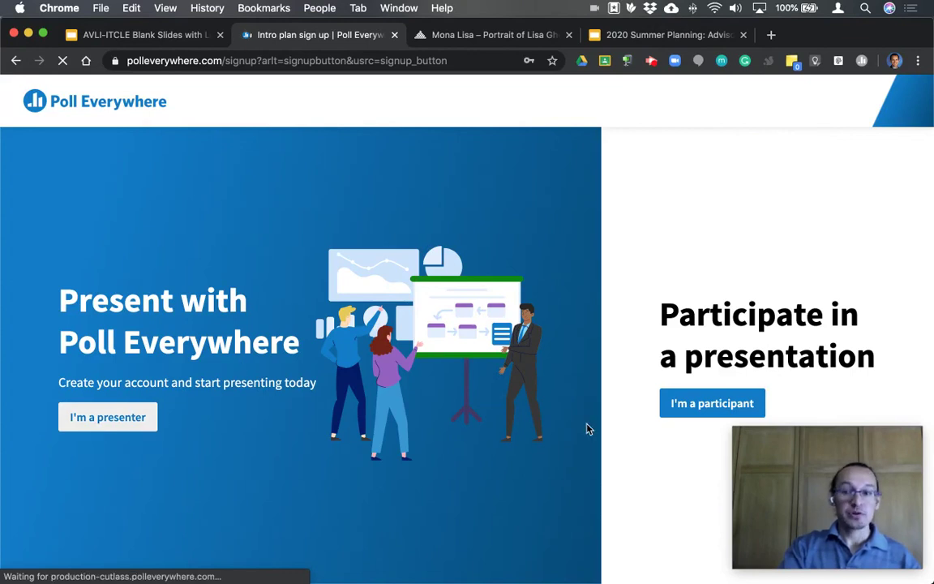
pyautogui.click(140, 425)
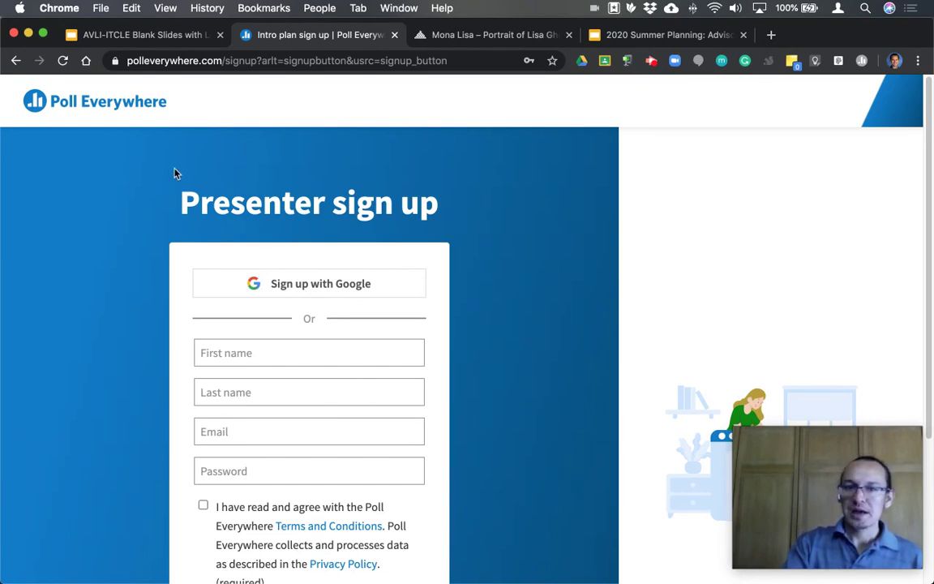
pyautogui.click(109, 112)
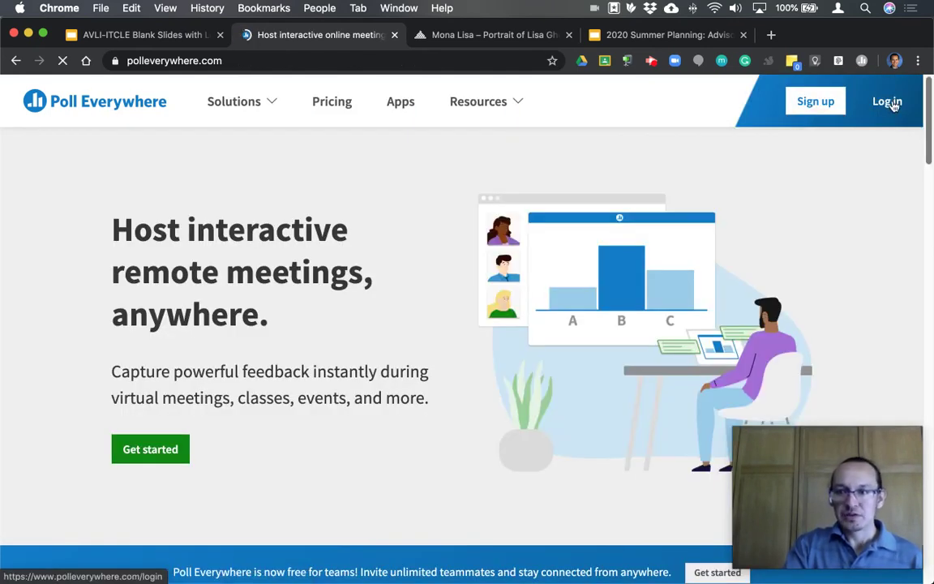
# Log in with a Google account to reach the My polls list
pyautogui.click(890, 104)
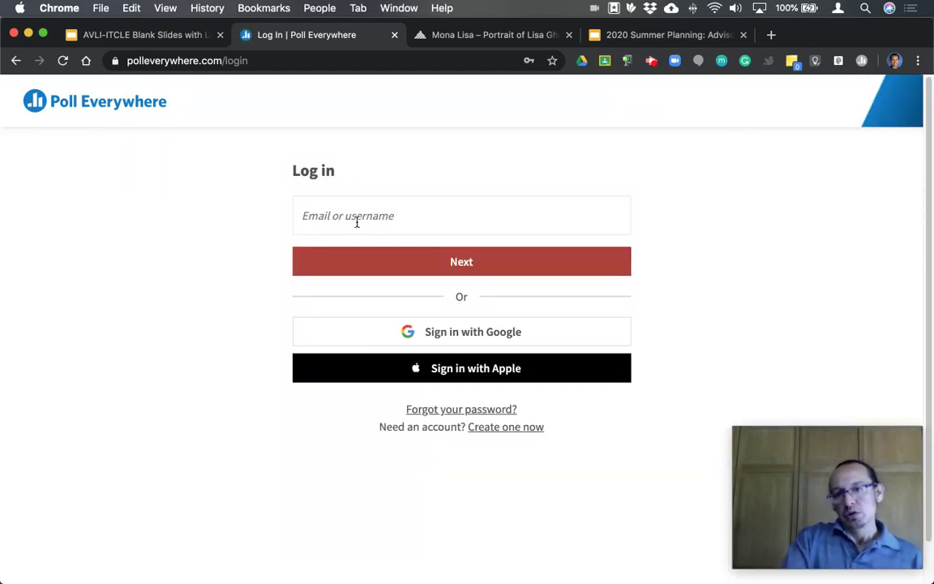
pyautogui.click(380, 338)
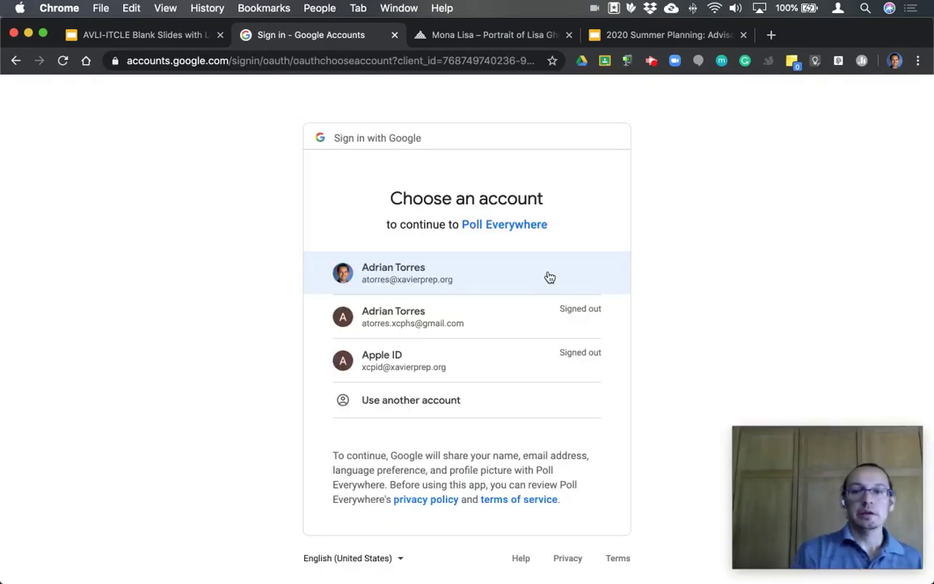
pyautogui.click(459, 269)
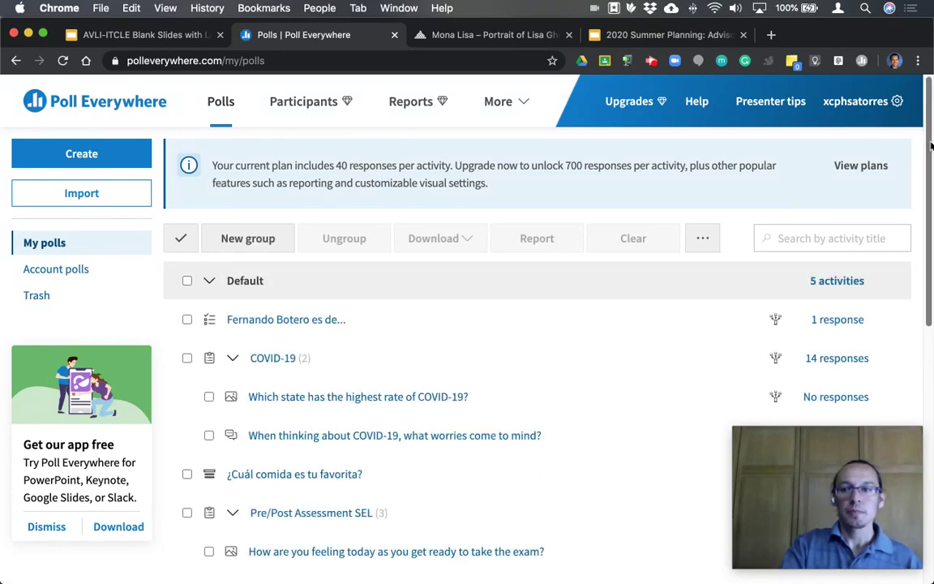
# Open My settings from the account menu to see Personal info on the K-12 Free plan
pyautogui.moveTo(930, 146); pyautogui.dragTo(931, 111)
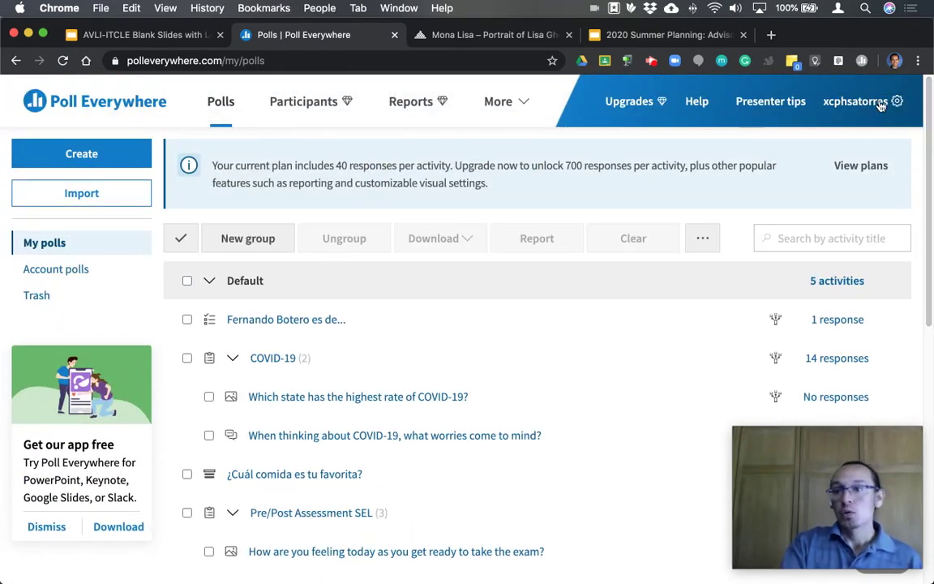
pyautogui.moveTo(892, 101)
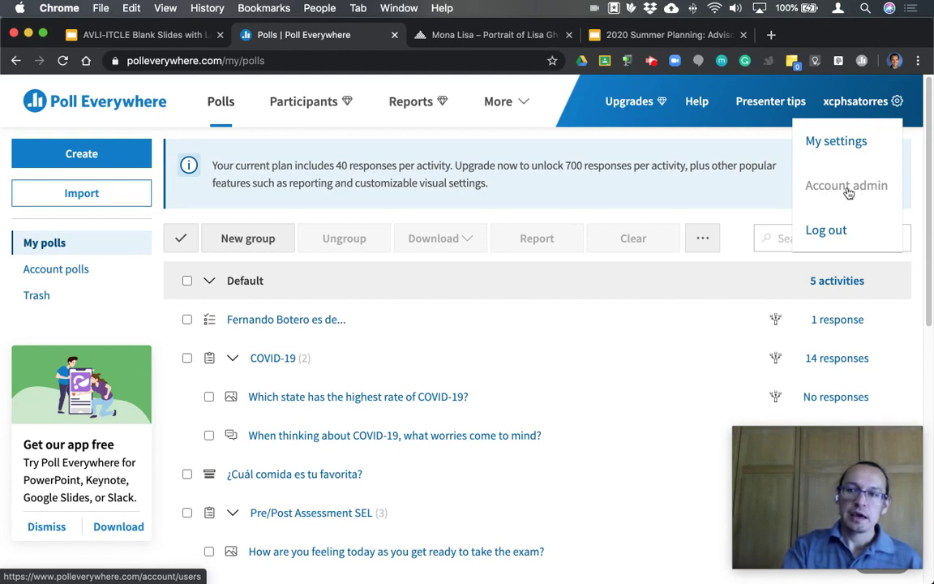
pyautogui.click(853, 145)
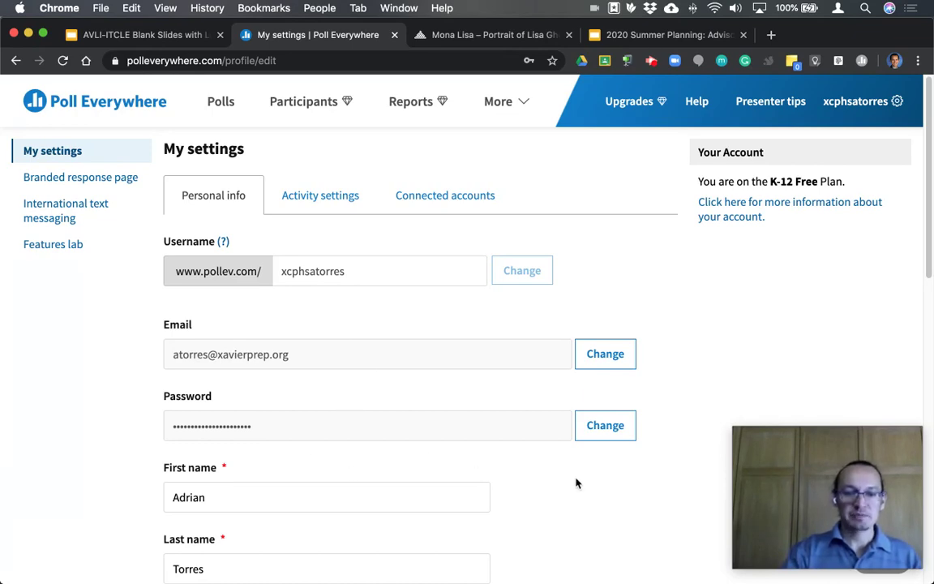
# Look over the Personal info form, then open the Activity settings tab
pyautogui.scroll(-4, 575, 483)
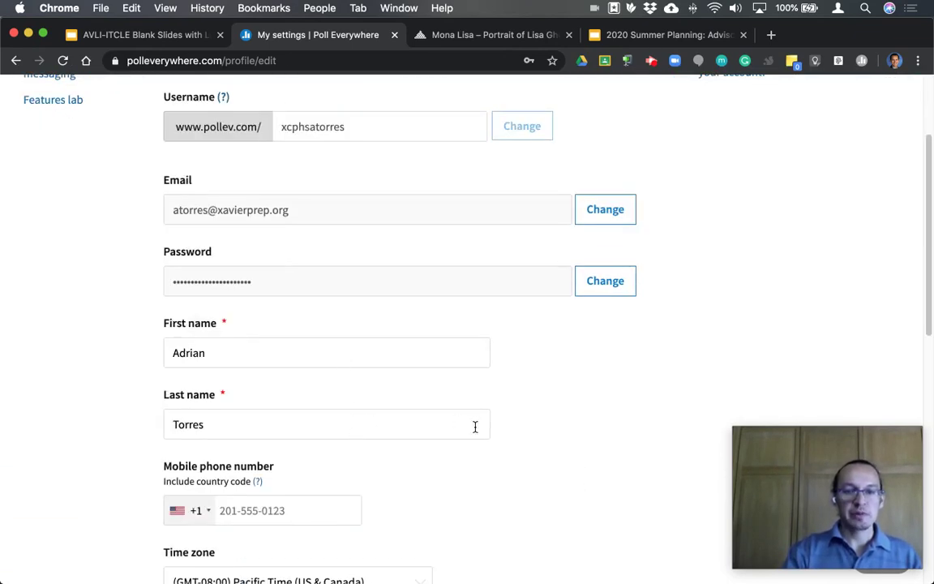
pyautogui.scroll(-8, 478, 428)
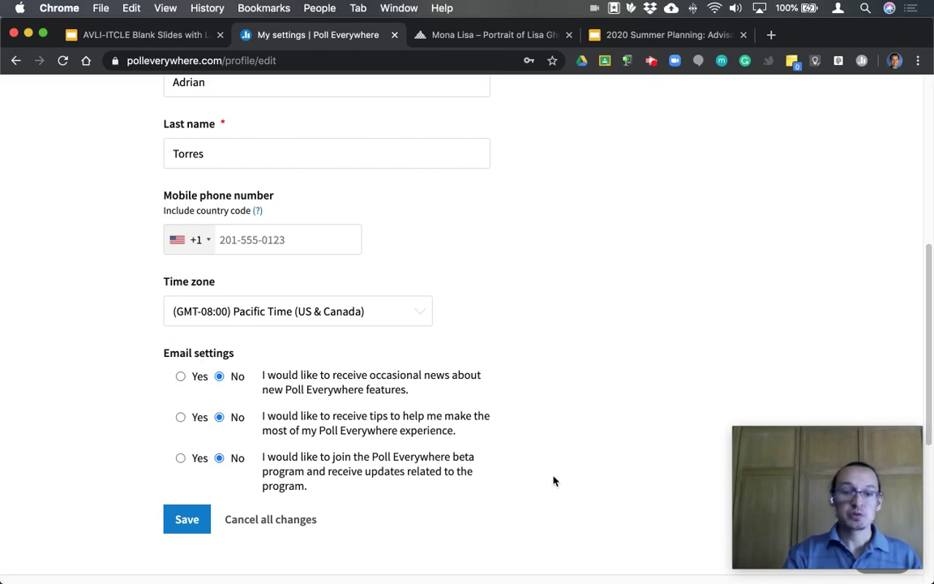
pyautogui.scroll(-1, 650, 414)
pyautogui.scroll(10, 650, 415)
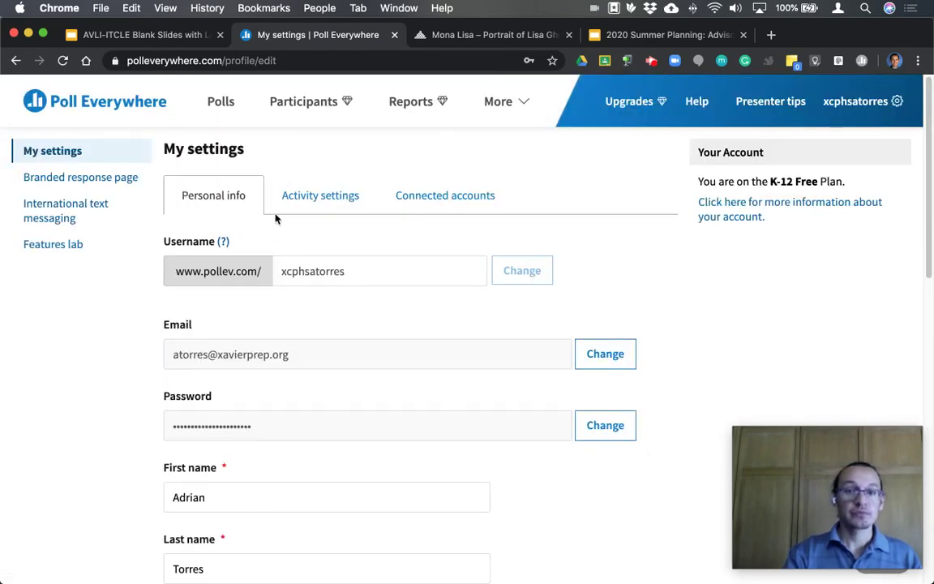
pyautogui.click(309, 197)
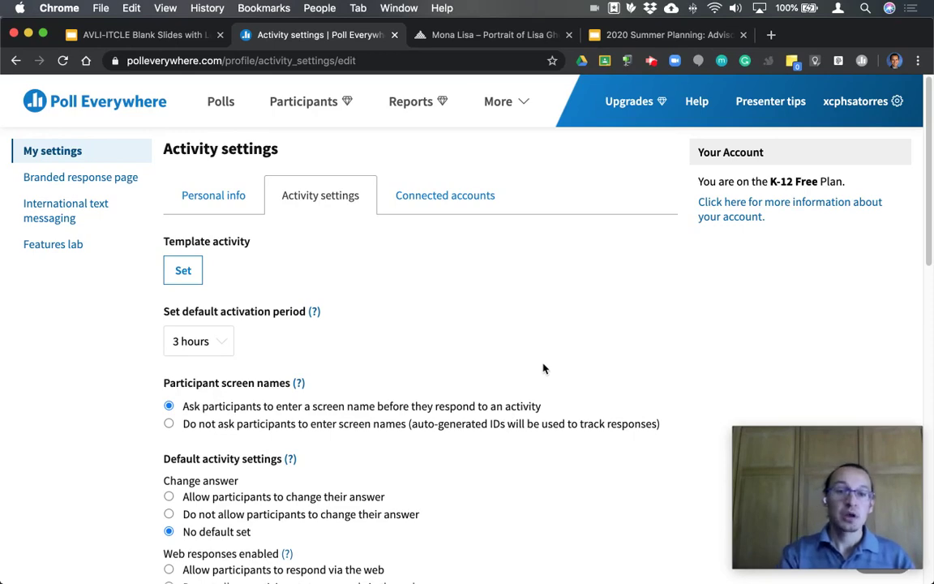
pyautogui.scroll(-1, 543, 369)
pyautogui.scroll(-2, 544, 369)
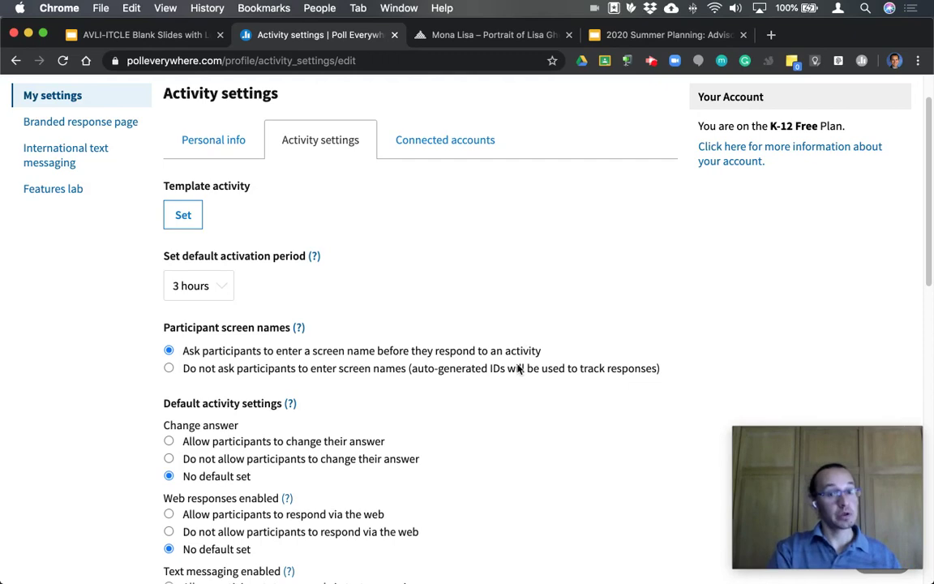
pyautogui.scroll(-2, 503, 450)
pyautogui.scroll(-2, 503, 450)
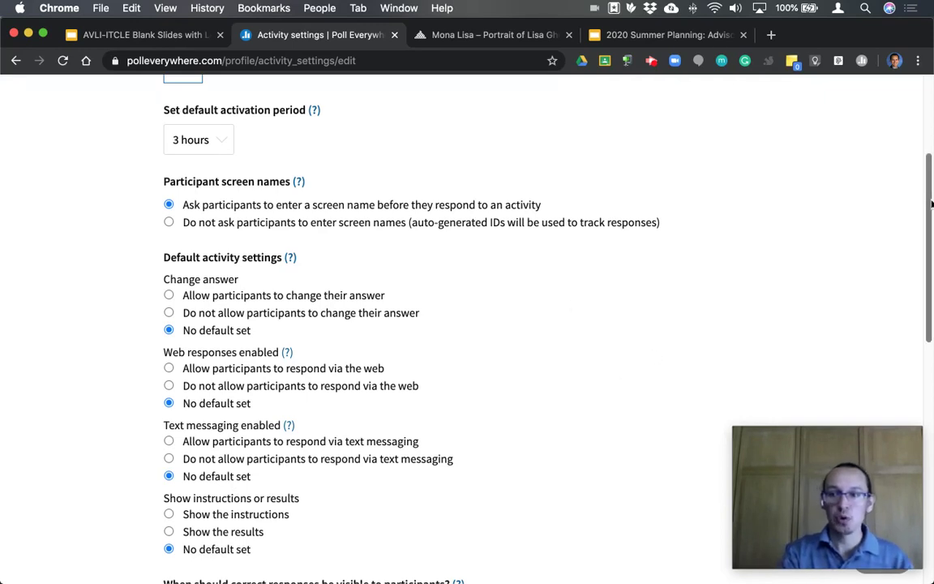
pyautogui.moveTo(931, 204); pyautogui.dragTo(931, 256)
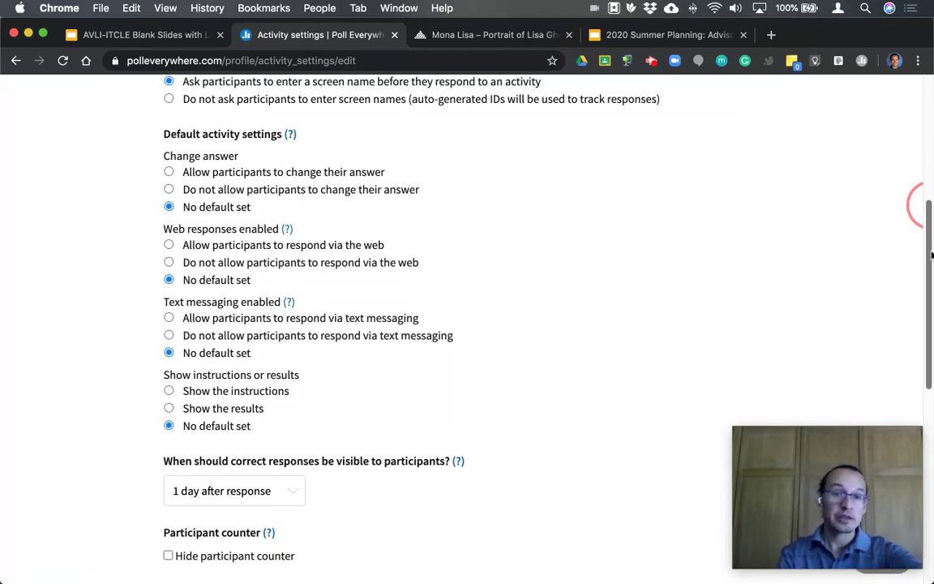
pyautogui.scroll(5, 930, 255)
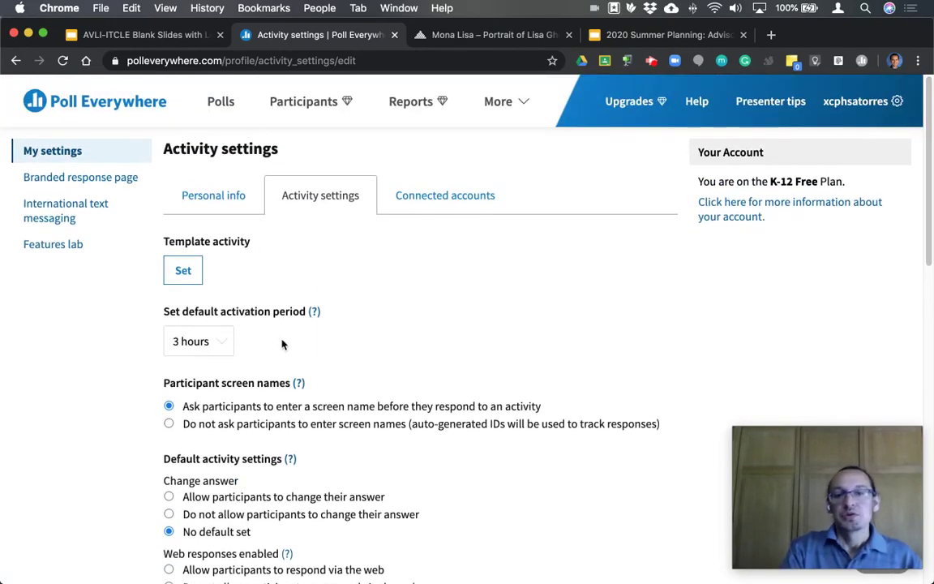
# Leave the default activation period at 3 hours and open the Connected accounts tab
pyautogui.click(216, 344)
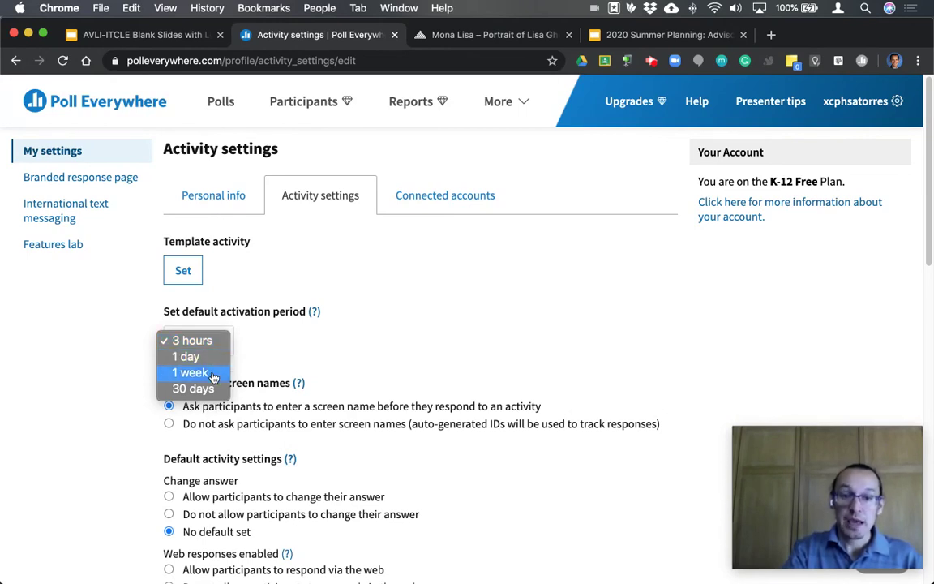
pyautogui.click(312, 325)
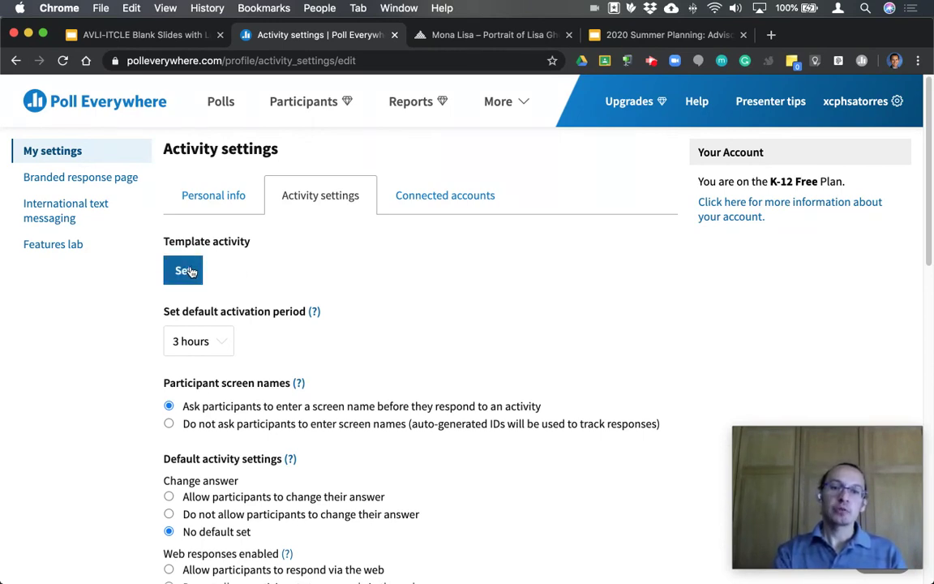
pyautogui.click(480, 198)
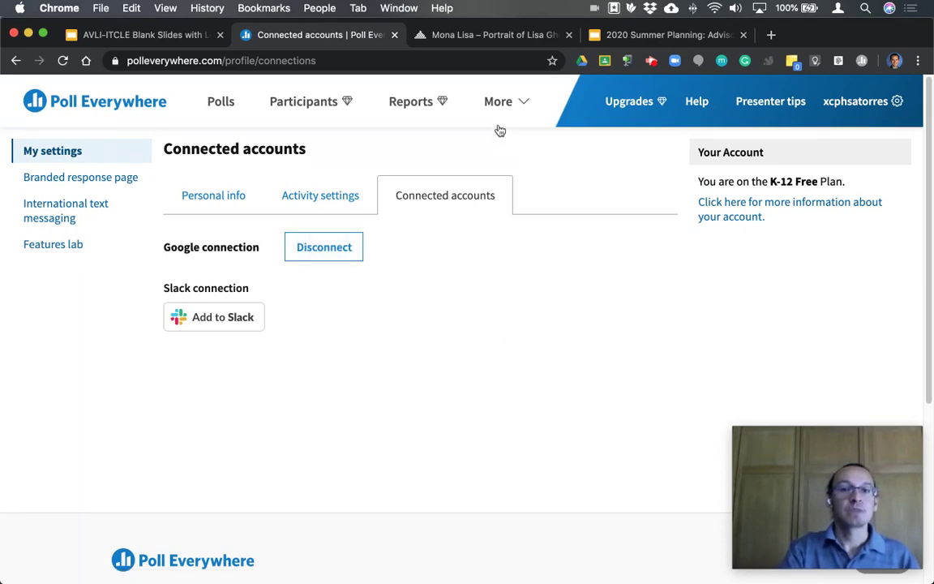
# Review the Account admin and LMS integration pages, then return to My polls
pyautogui.click(886, 107)
pyautogui.click(835, 189)
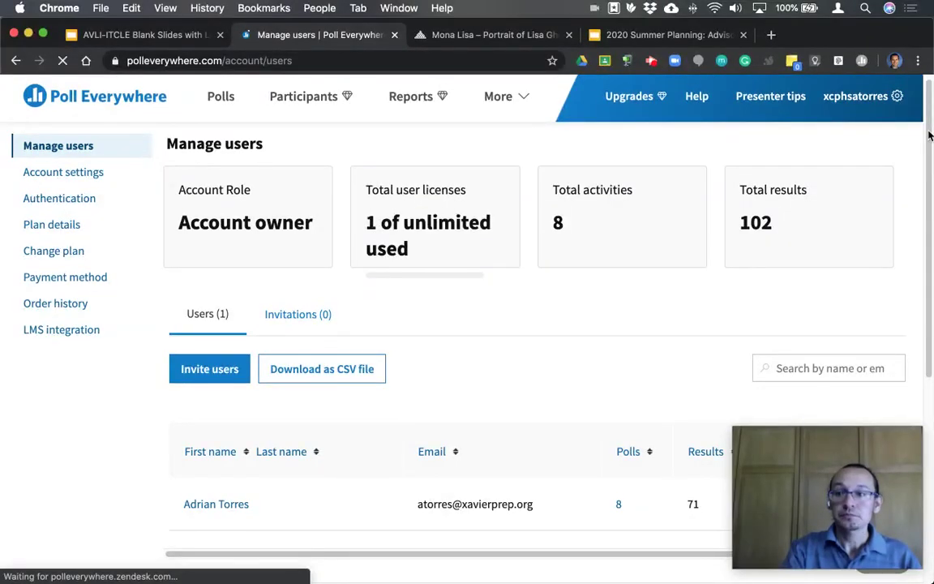
pyautogui.click(80, 341)
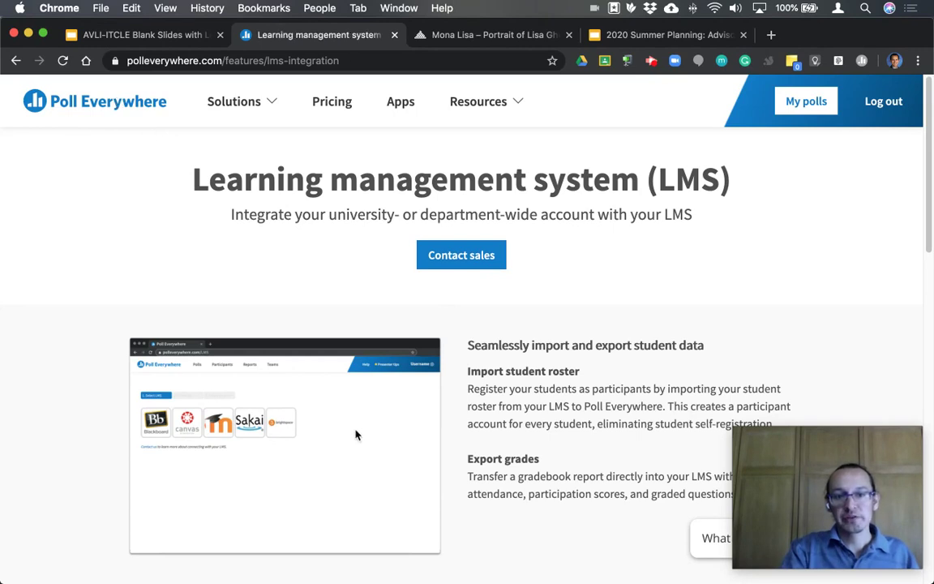
pyautogui.click(811, 108)
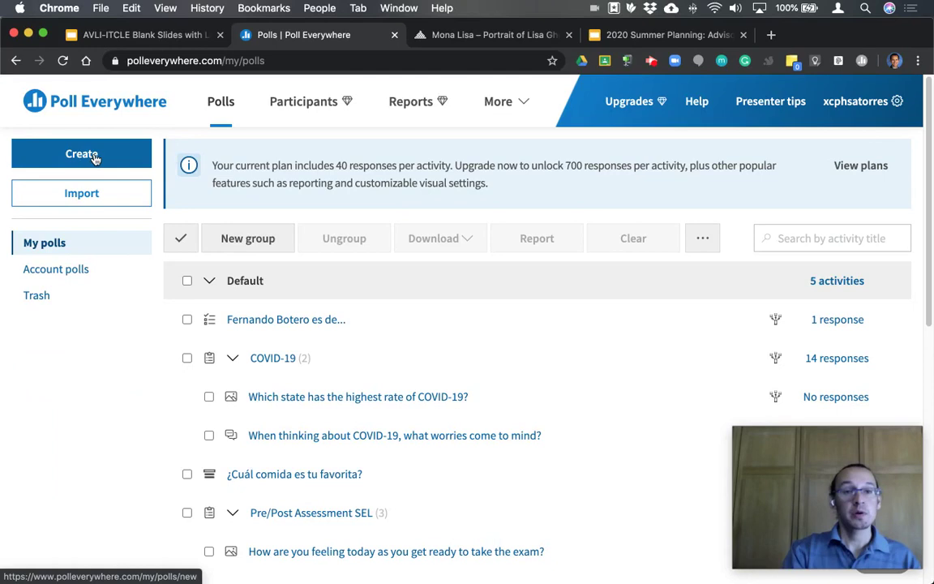
# Start a new activity and preview the Word cloud, Q&A, Clickable image, Open-ended and More types
pyautogui.click(94, 159)
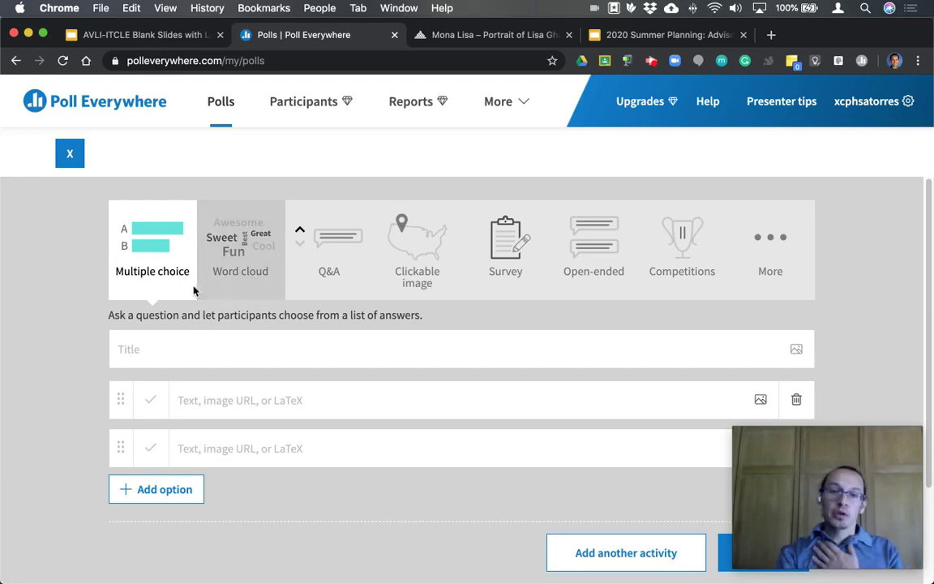
pyautogui.click(237, 269)
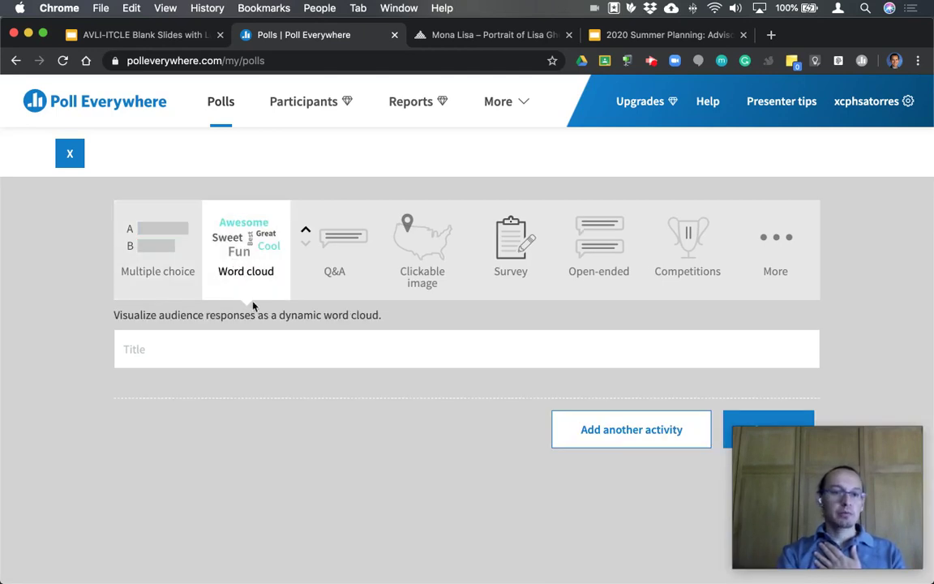
pyautogui.click(357, 261)
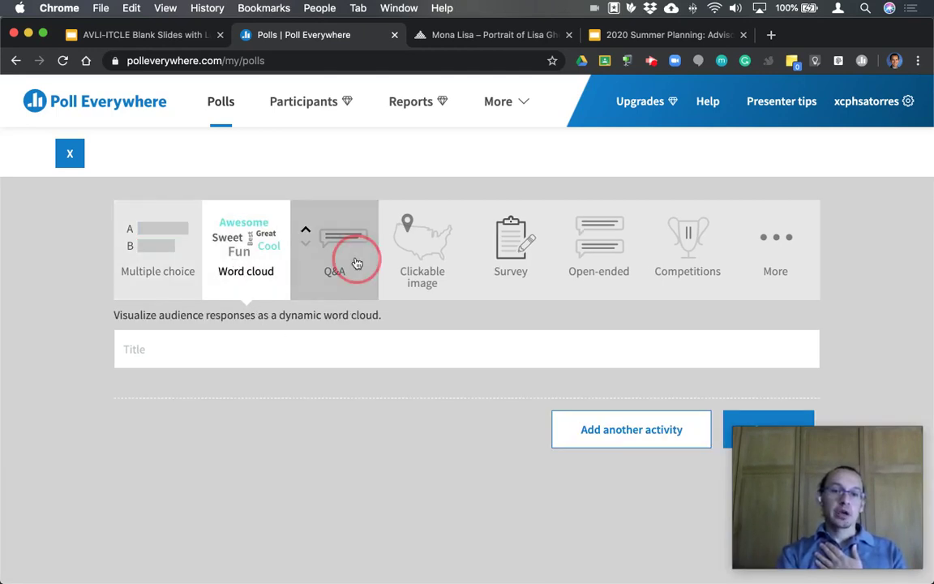
pyautogui.click(426, 269)
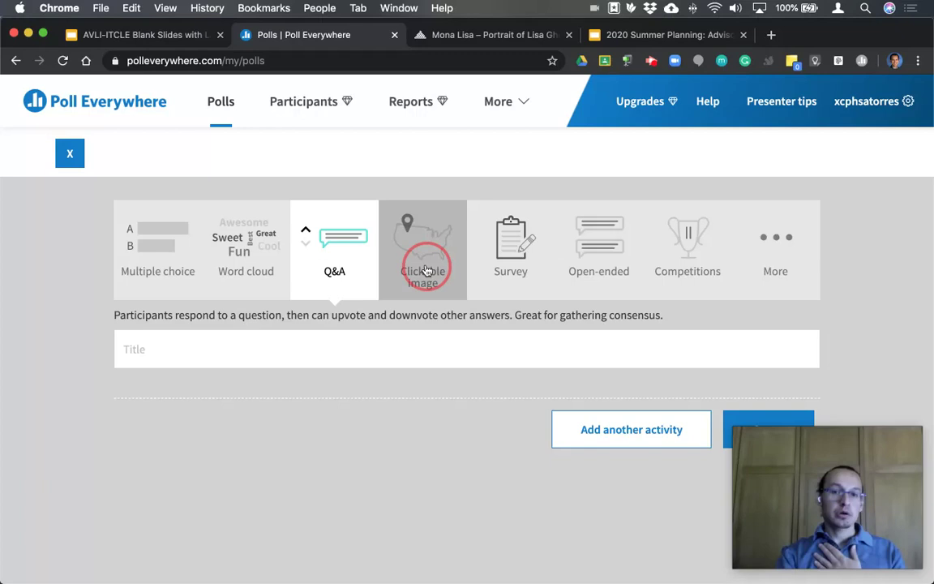
pyautogui.click(599, 247)
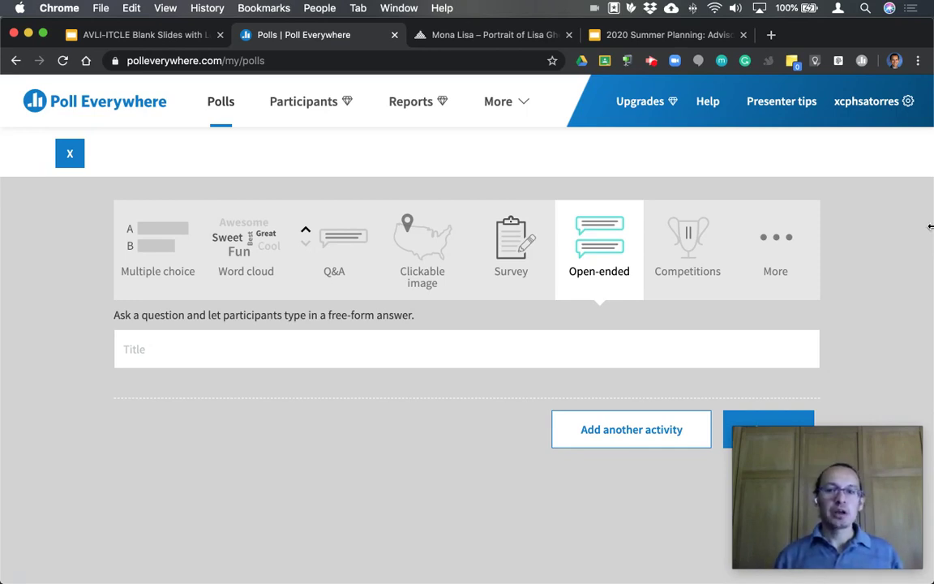
pyautogui.click(780, 246)
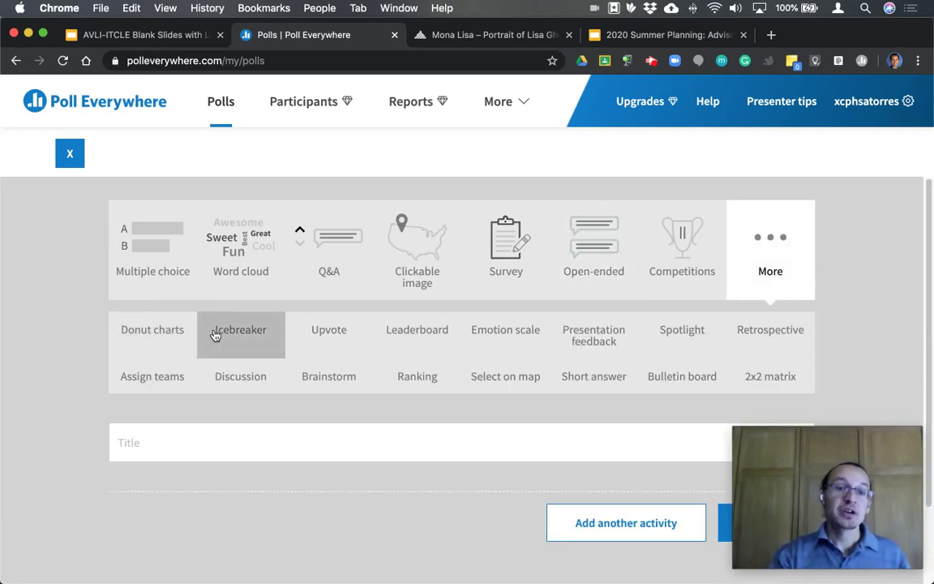
# Load the Donut charts example, then switch to the Upvote template 'What should we prioritize?'
pyautogui.click(163, 340)
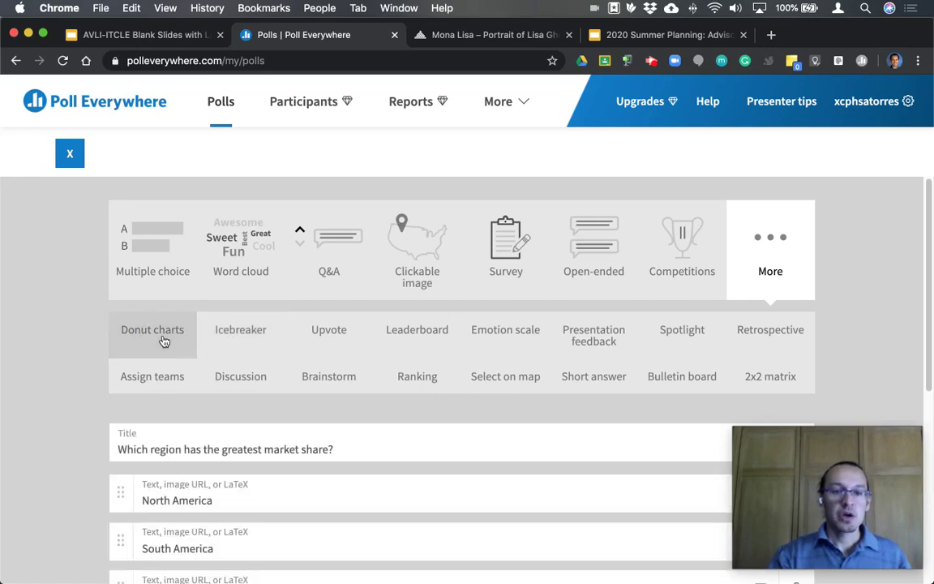
pyautogui.click(338, 334)
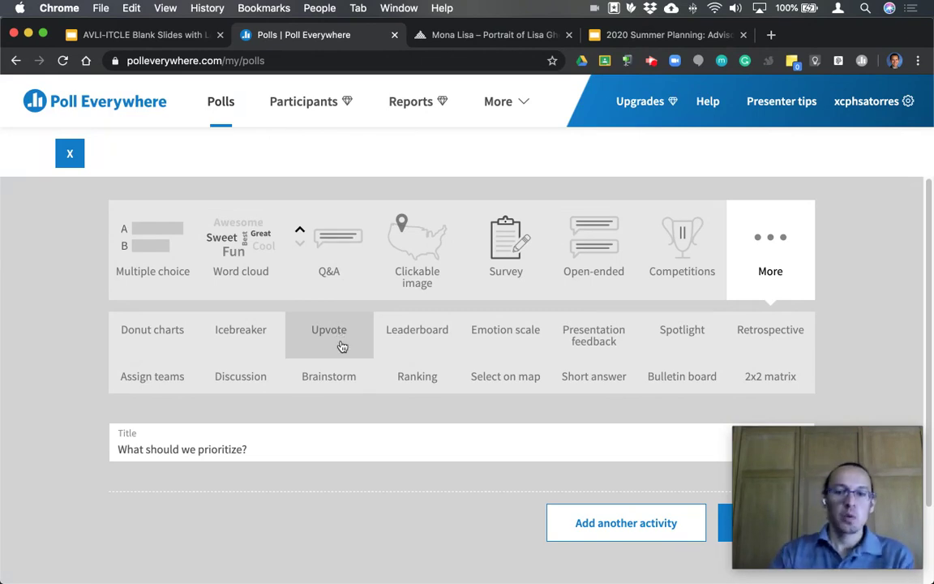
# Switch to the Emotion scale template, view its five faces, then pick Presentation feedback
pyautogui.click(508, 334)
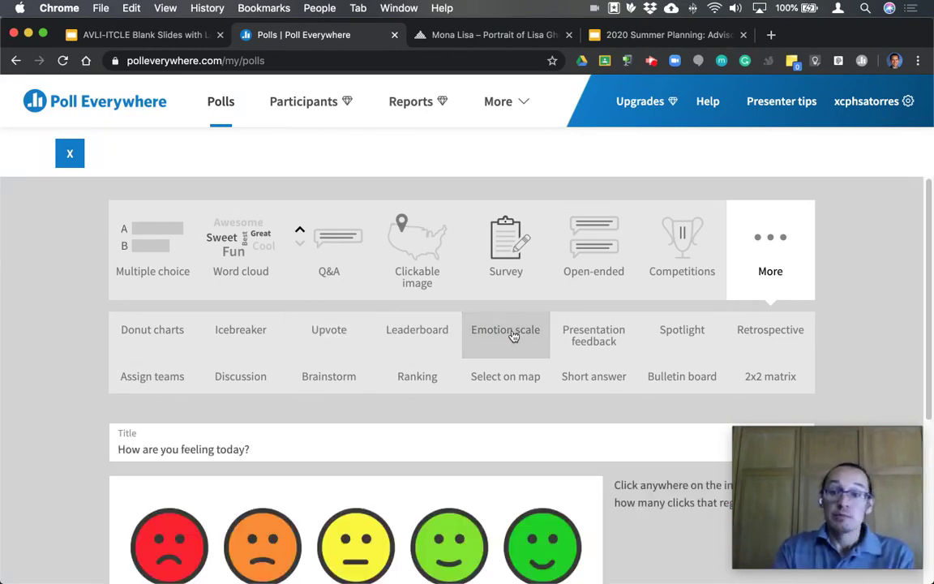
pyautogui.click(930, 197)
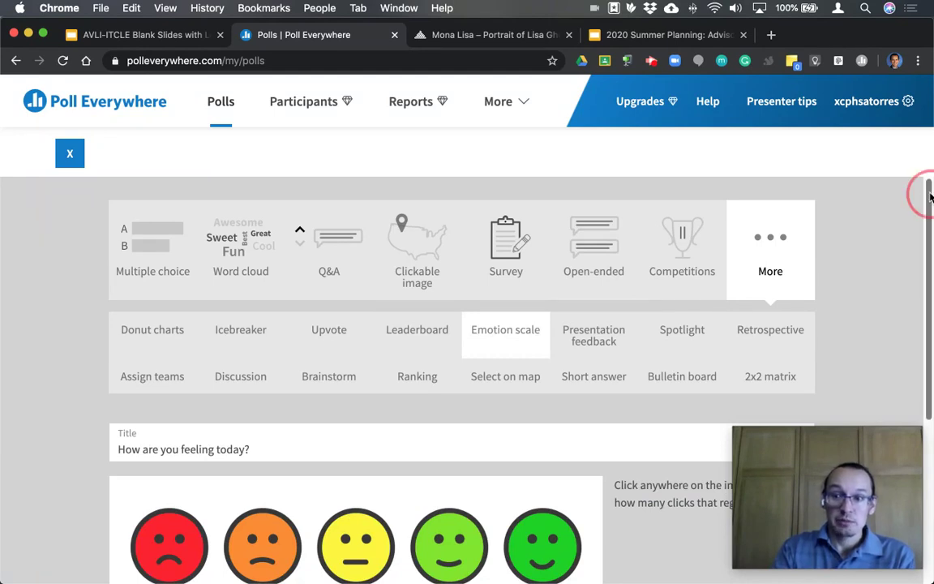
pyautogui.moveTo(930, 197); pyautogui.dragTo(930, 263)
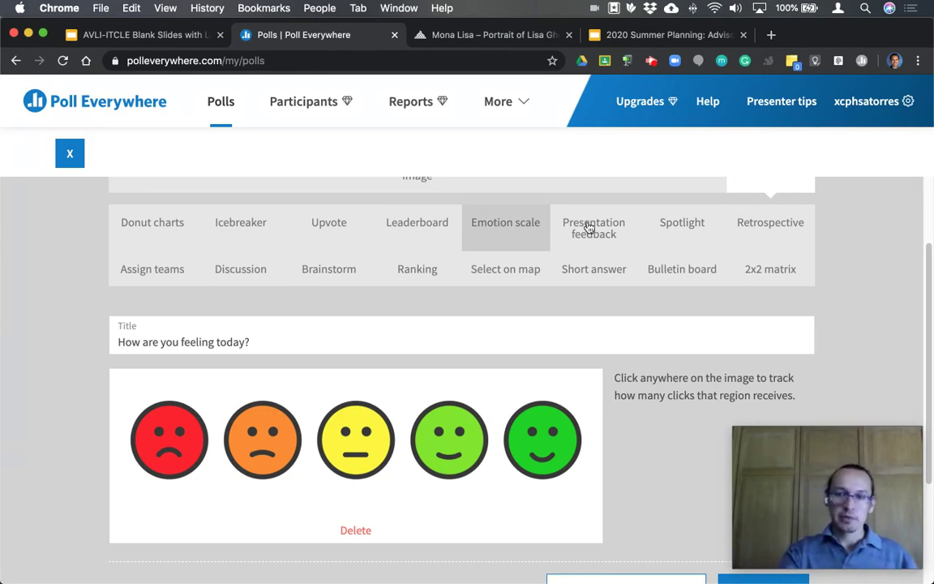
pyautogui.click(604, 244)
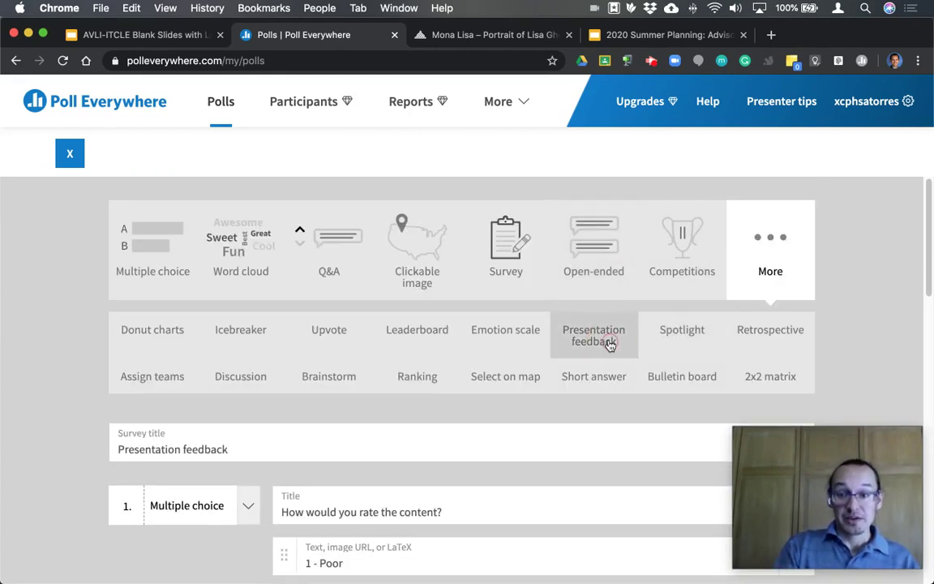
# Scroll through the Presentation feedback survey questions and back up to question 1
pyautogui.moveTo(931, 193); pyautogui.dragTo(930, 255)
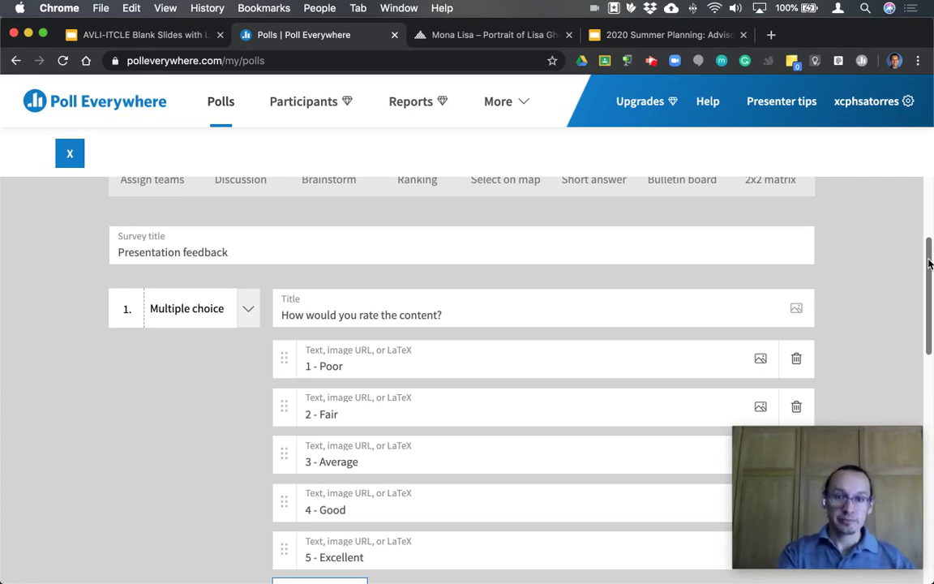
pyautogui.moveTo(930, 264); pyautogui.dragTo(930, 278)
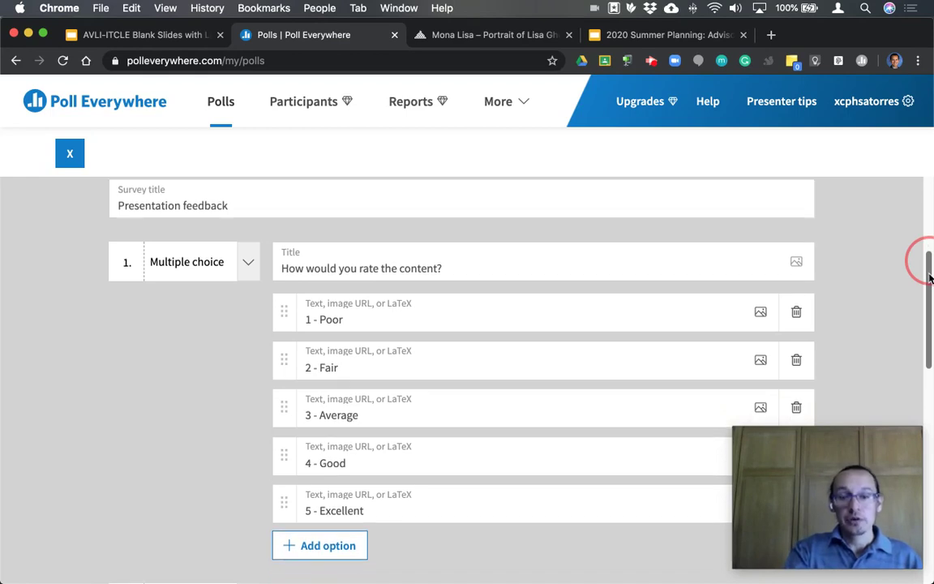
pyautogui.moveTo(930, 278); pyautogui.dragTo(930, 284)
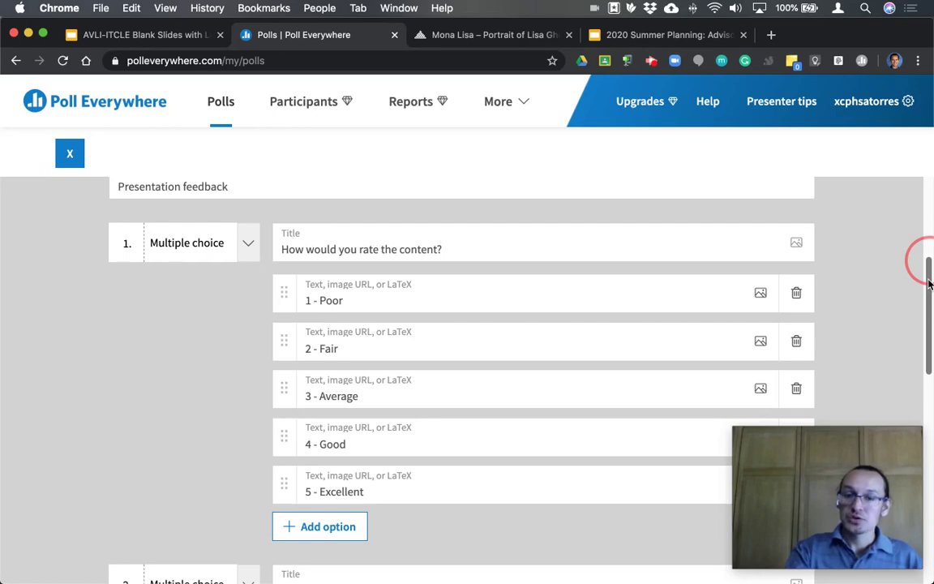
pyautogui.moveTo(930, 284); pyautogui.dragTo(926, 442)
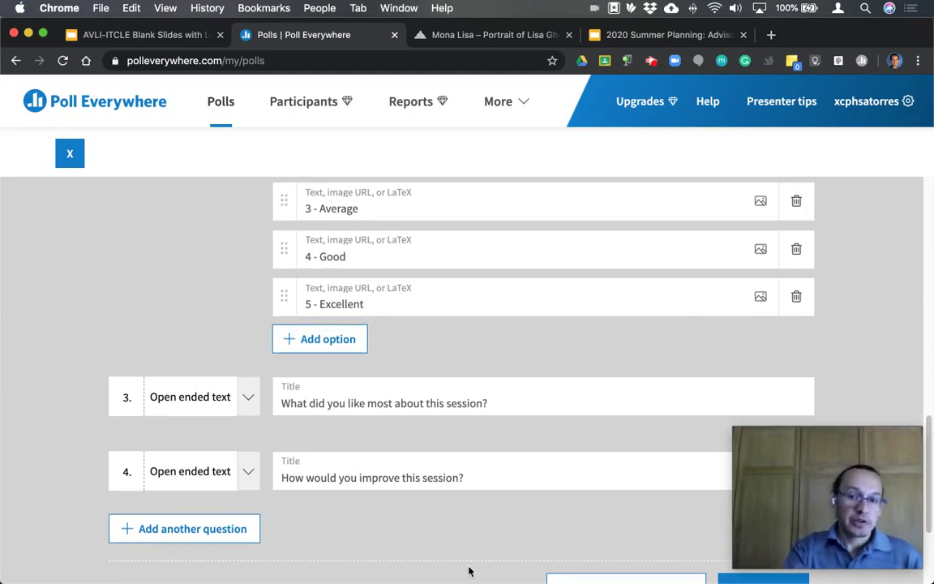
pyautogui.click(930, 483)
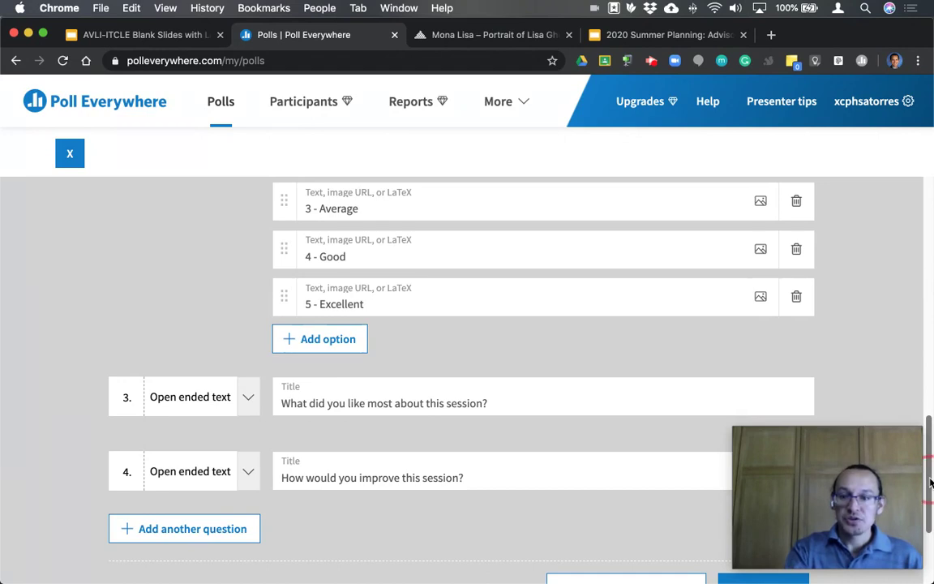
pyautogui.moveTo(930, 482); pyautogui.dragTo(928, 209)
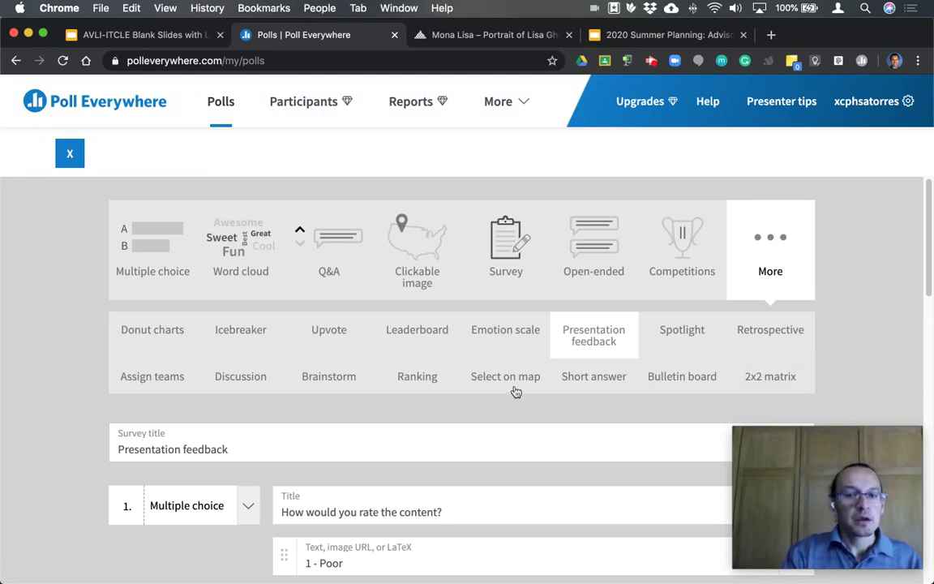
# Make the activity Multiple choice titled 'Who is the artist represented in the self-portrait?'
pyautogui.click(138, 258)
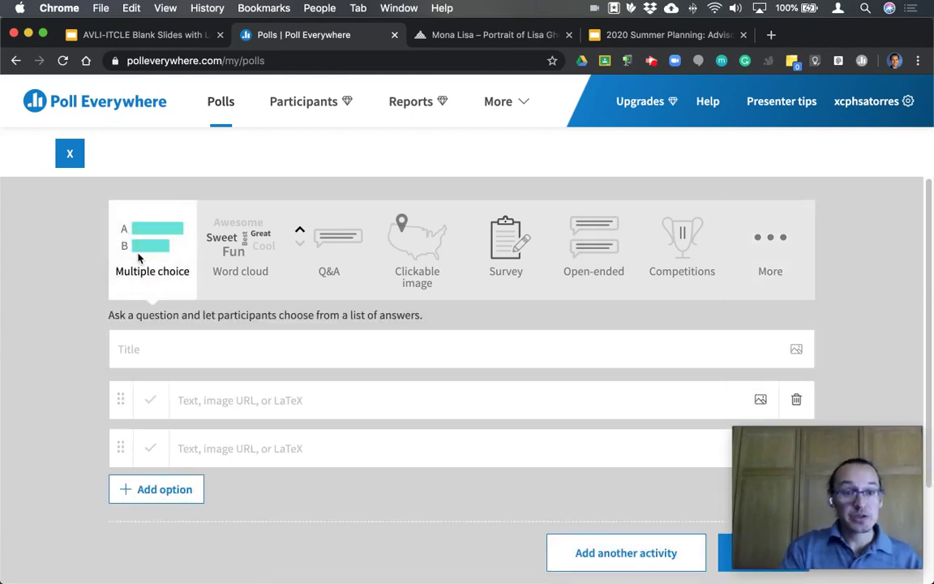
pyautogui.click(199, 349)
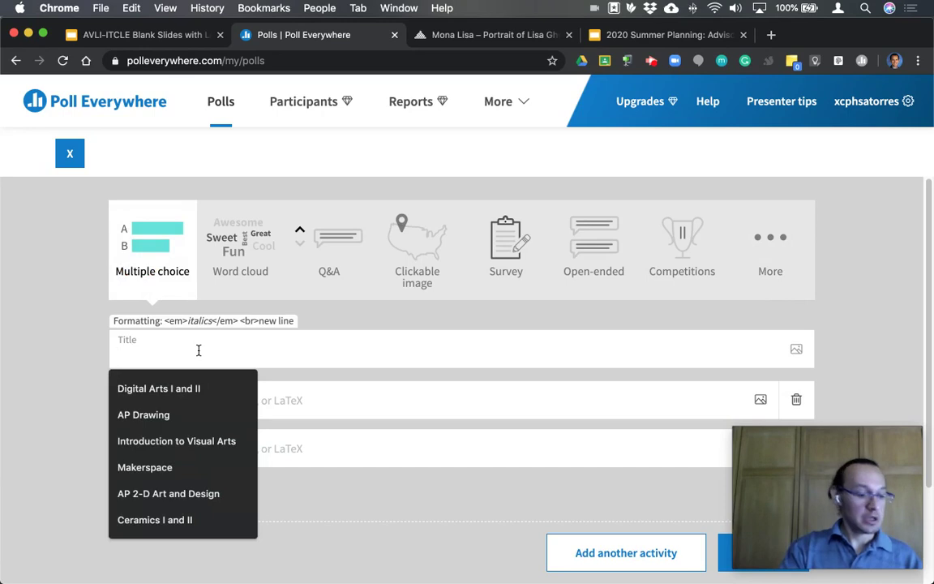
pyautogui.write('Who i')
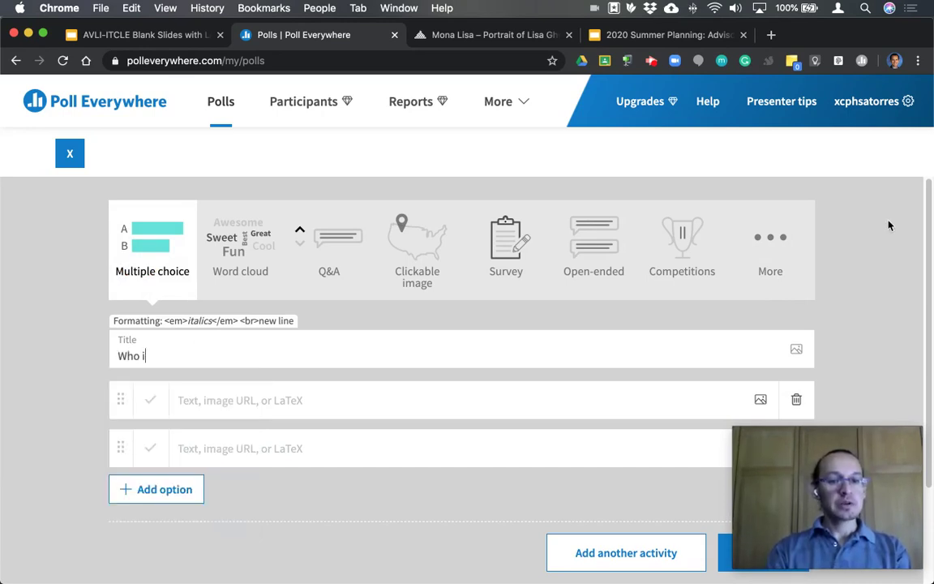
pyautogui.write('s the artist rep')
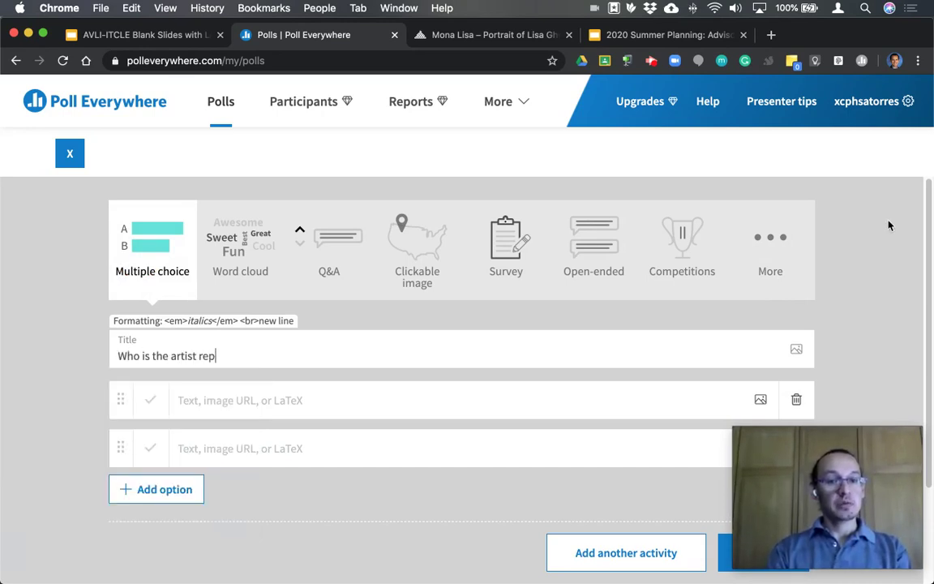
pyautogui.write('resented in t')
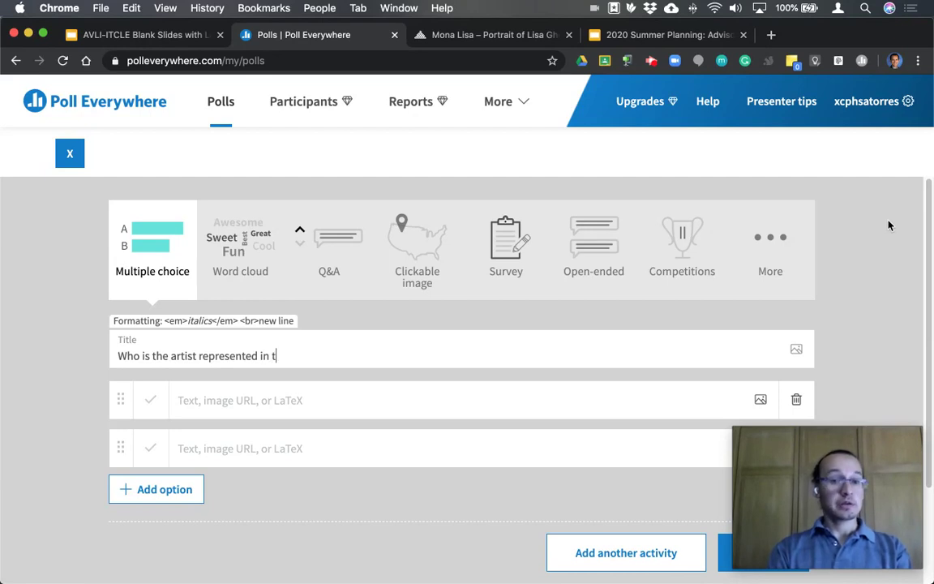
pyautogui.write('he self=portrait')
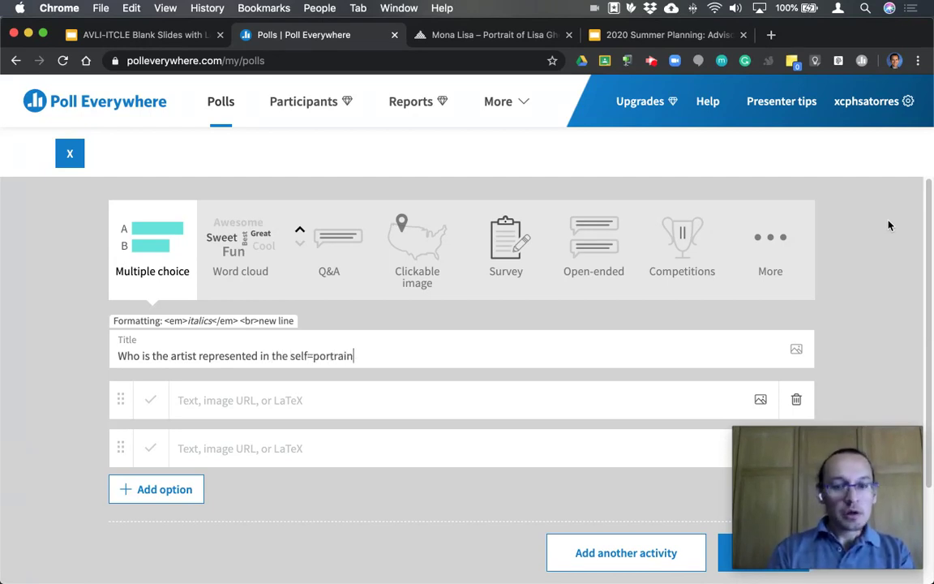
pyautogui.write('t?')
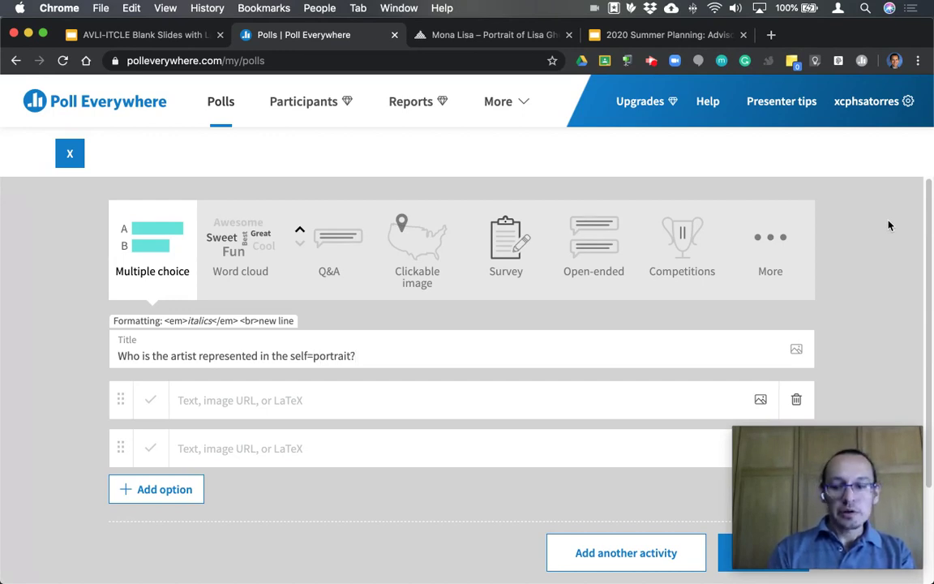
pyautogui.press('Left')
pyautogui.press('Left')
pyautogui.press('Left')
pyautogui.press('Left')
pyautogui.press('Left')
pyautogui.press('Left')
pyautogui.press('Left')
pyautogui.press('Left')
pyautogui.press('Left')
pyautogui.press('BackSpace')
pyautogui.write('-')
pyautogui.click(232, 404)
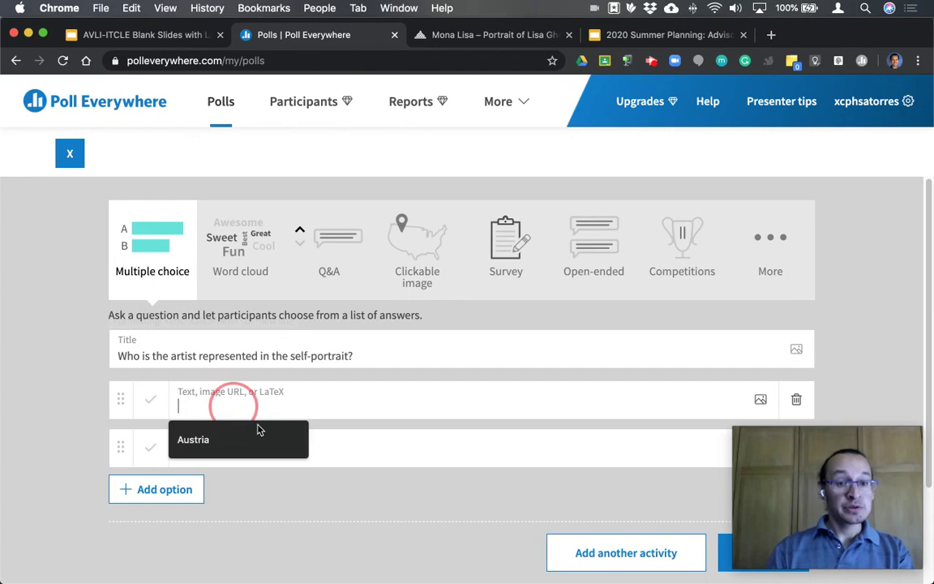
# Enter answer choices Salvador Dalí, Diego Rivera and Fernando Botero
pyautogui.write('Salva')
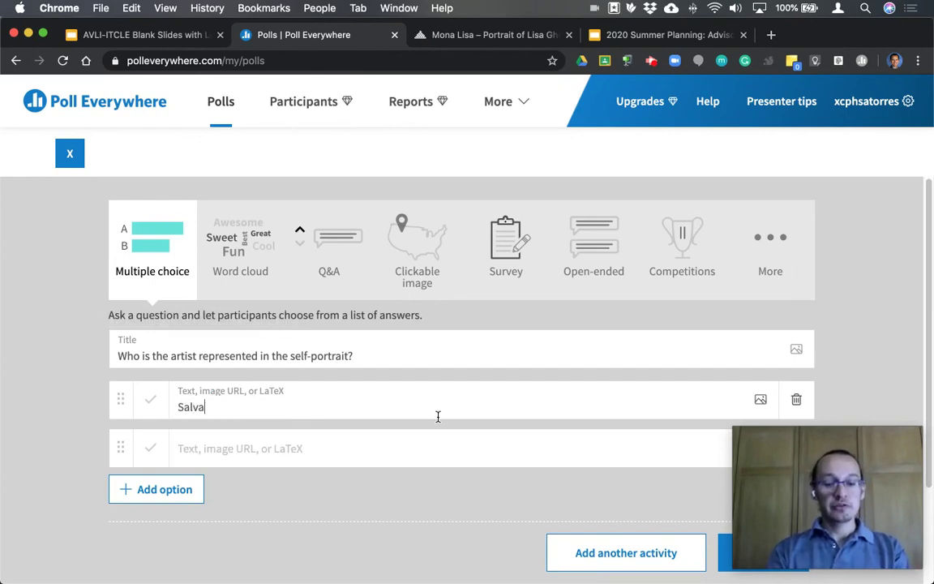
pyautogui.write('dor Dal')
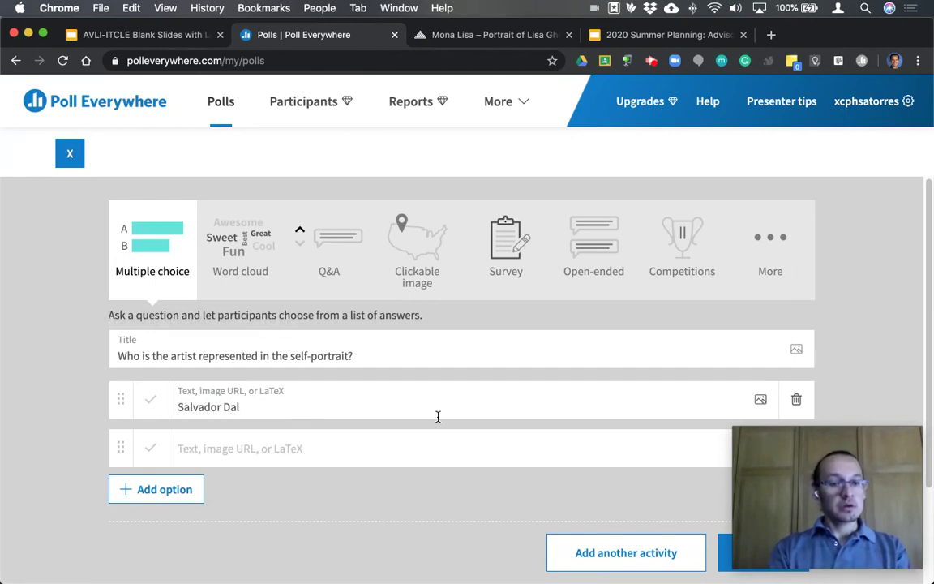
pyautogui.write('í')
pyautogui.click(400, 454)
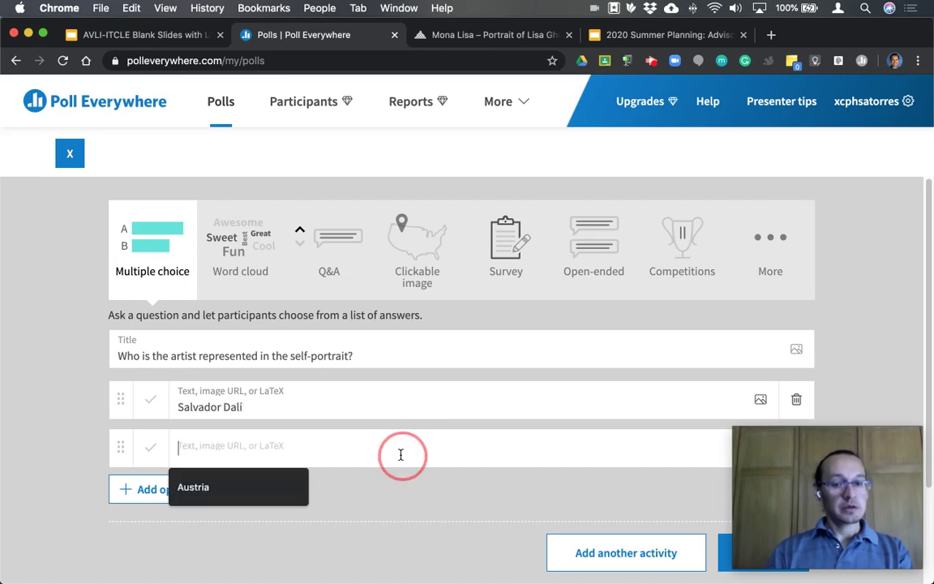
pyautogui.write('Diego Rivera')
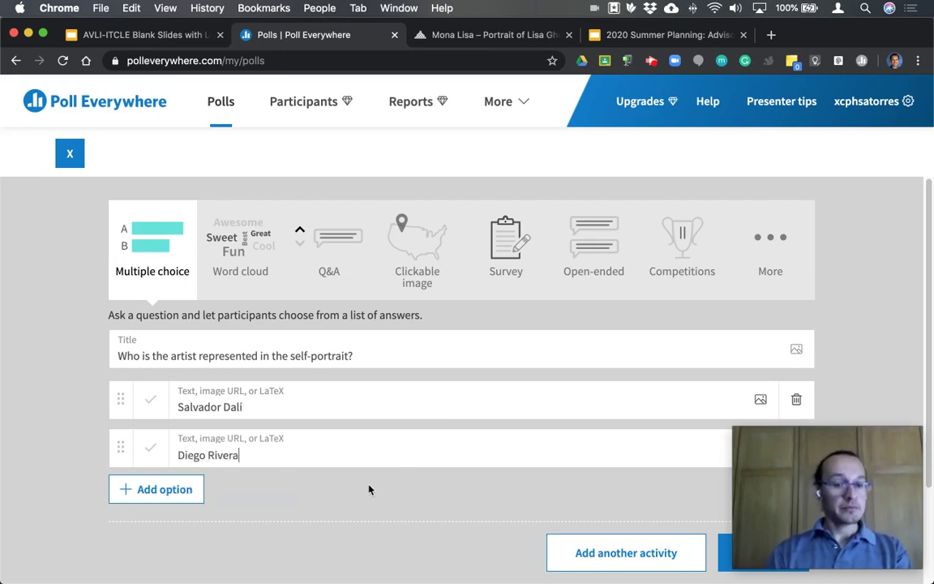
pyautogui.click(177, 490)
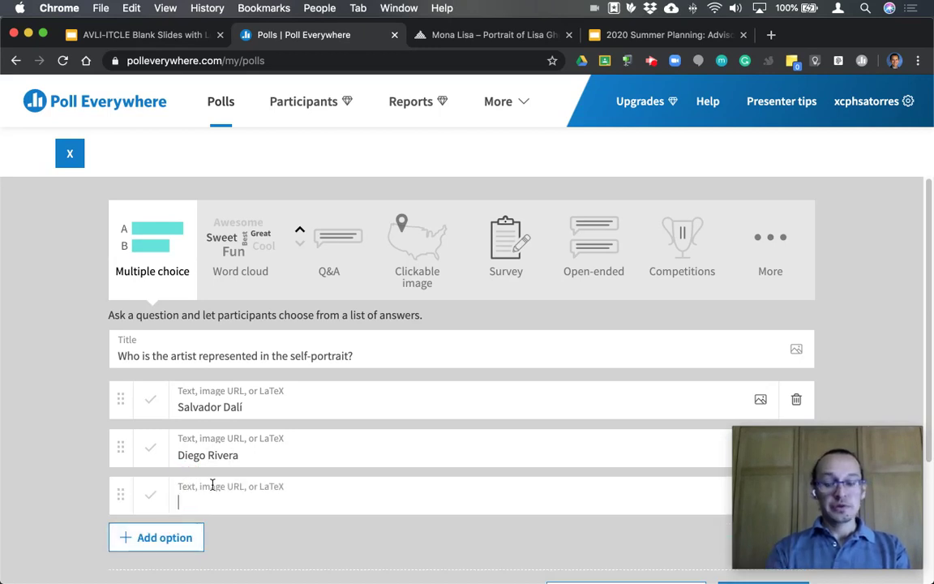
pyautogui.write('Fernando Botero')
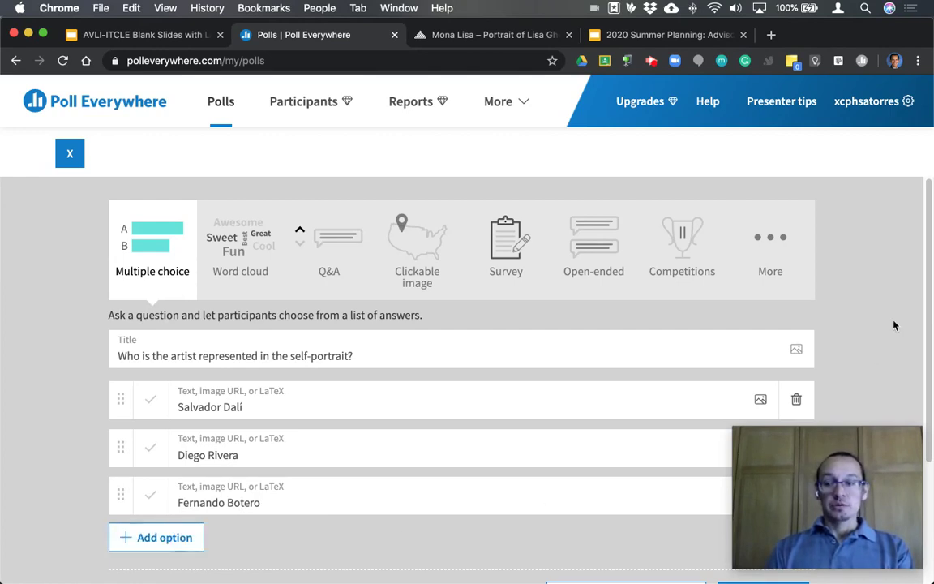
pyautogui.moveTo(930, 278); pyautogui.dragTo(912, 350)
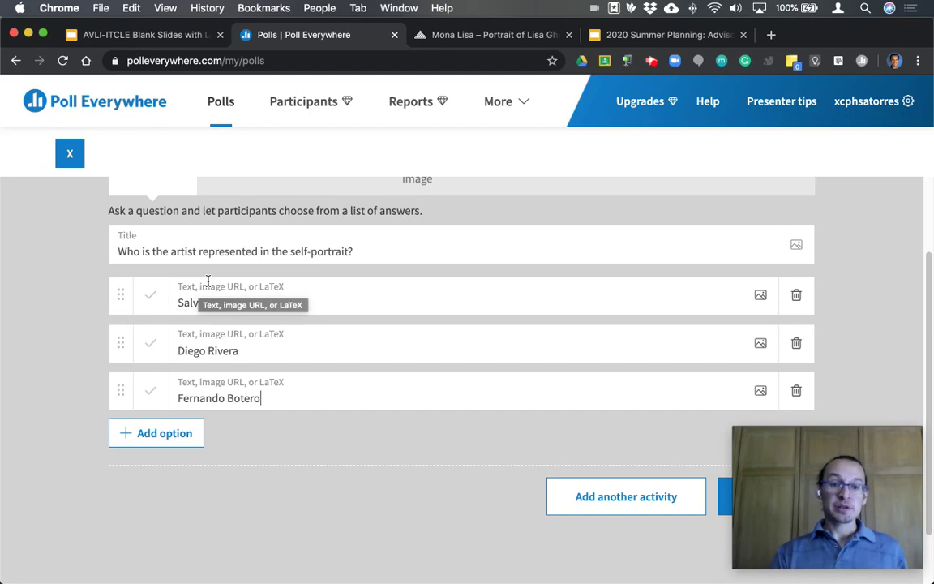
# Add two extra answer rows, then delete both empty rows
pyautogui.click(170, 436)
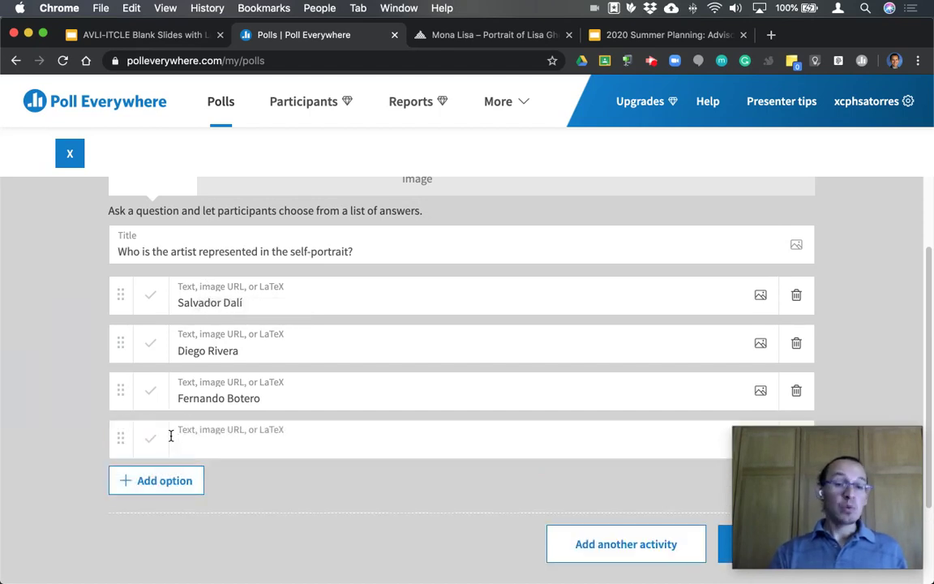
pyautogui.click(168, 491)
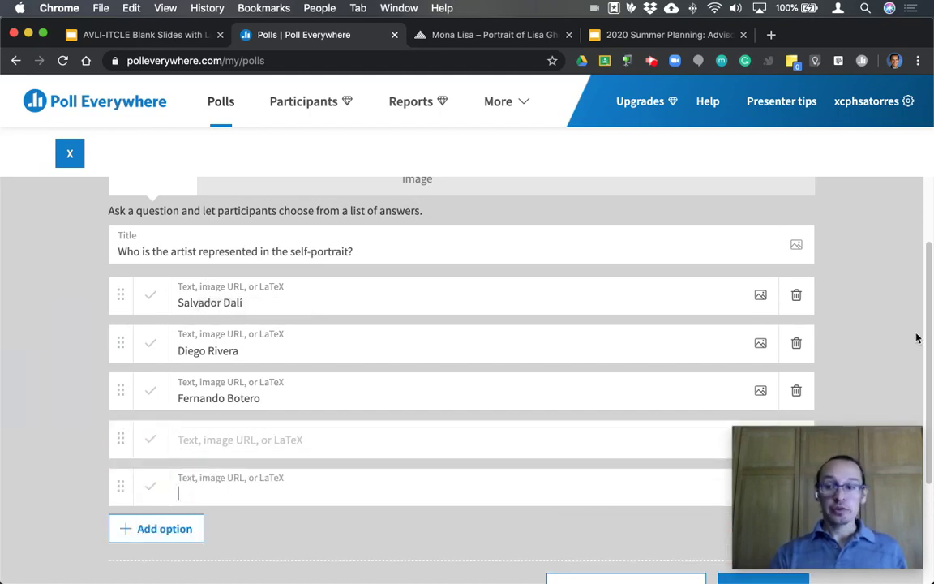
pyautogui.scroll(-2, 923, 331)
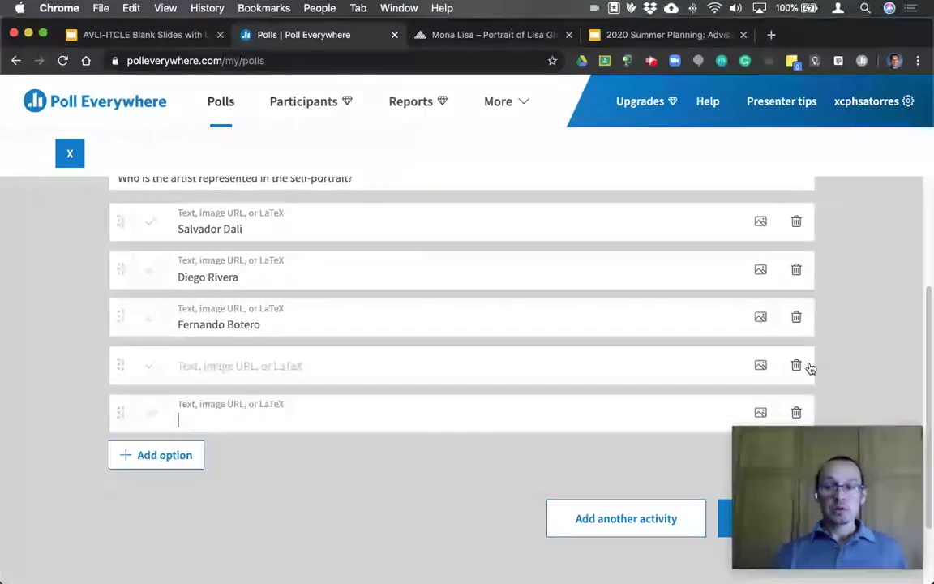
pyautogui.click(799, 369)
pyautogui.click(799, 366)
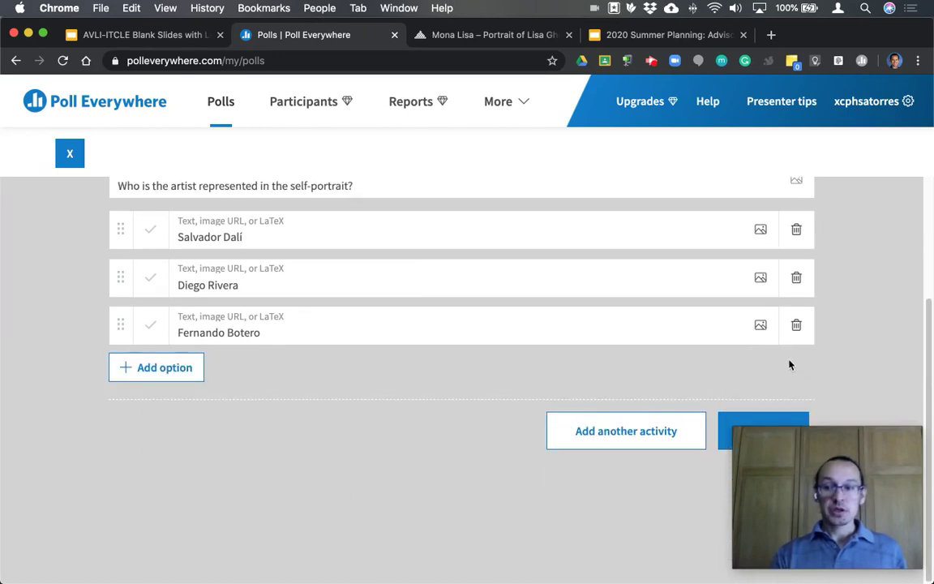
# Create the poll with its three artist answers
pyautogui.click(930, 324)
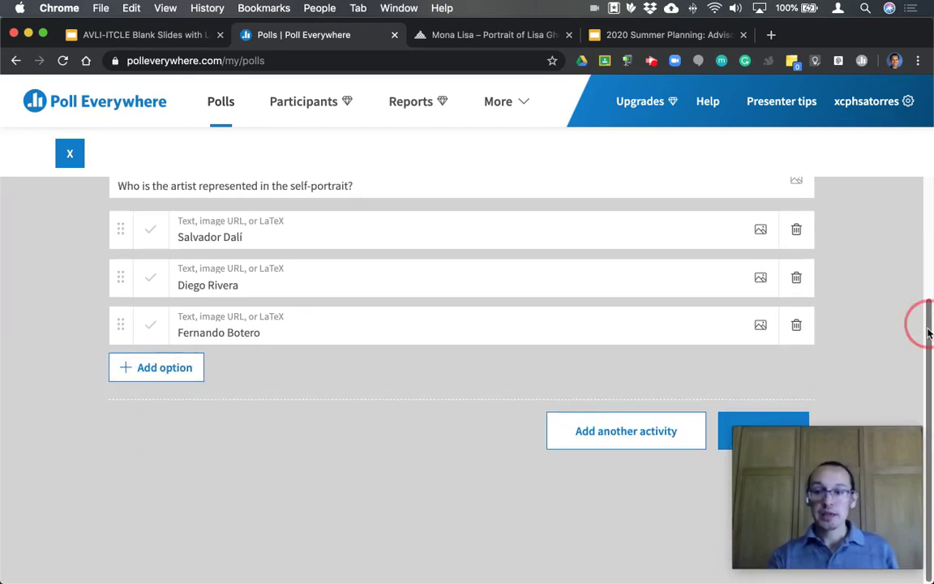
pyautogui.moveTo(882, 438); pyautogui.dragTo(897, 229)
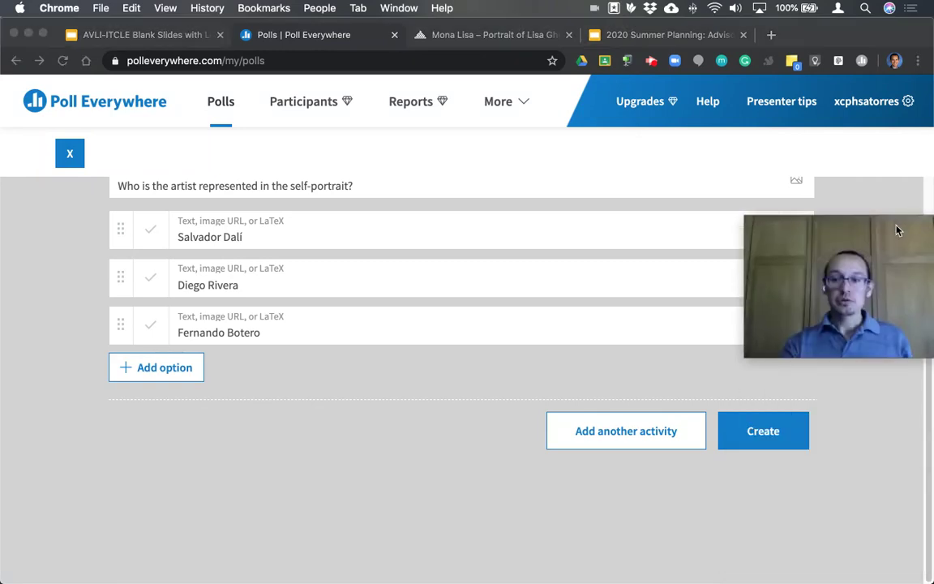
pyautogui.click(776, 433)
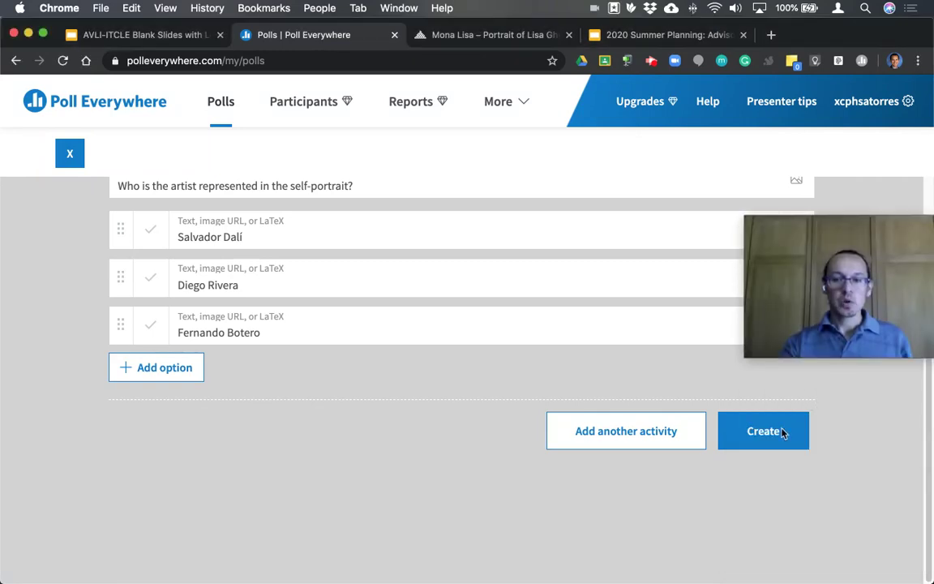
pyautogui.click(776, 434)
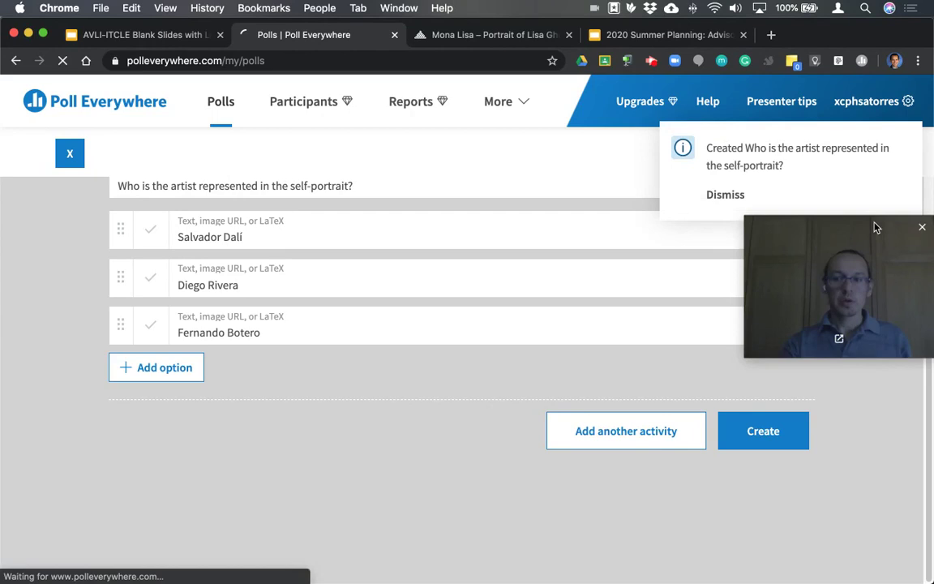
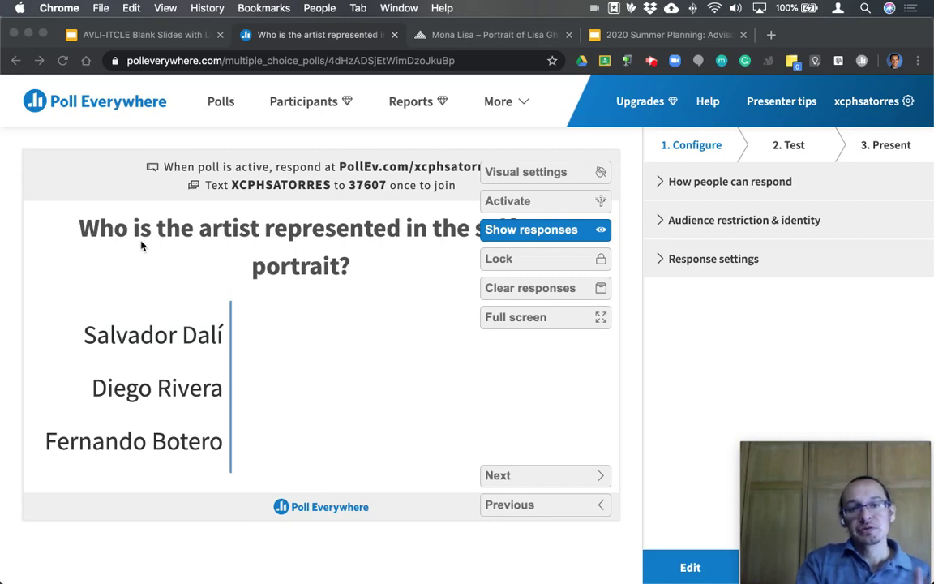
# Preview the poll fullscreen as the audience sees it, then exit back to the poll page
pyautogui.click(531, 322)
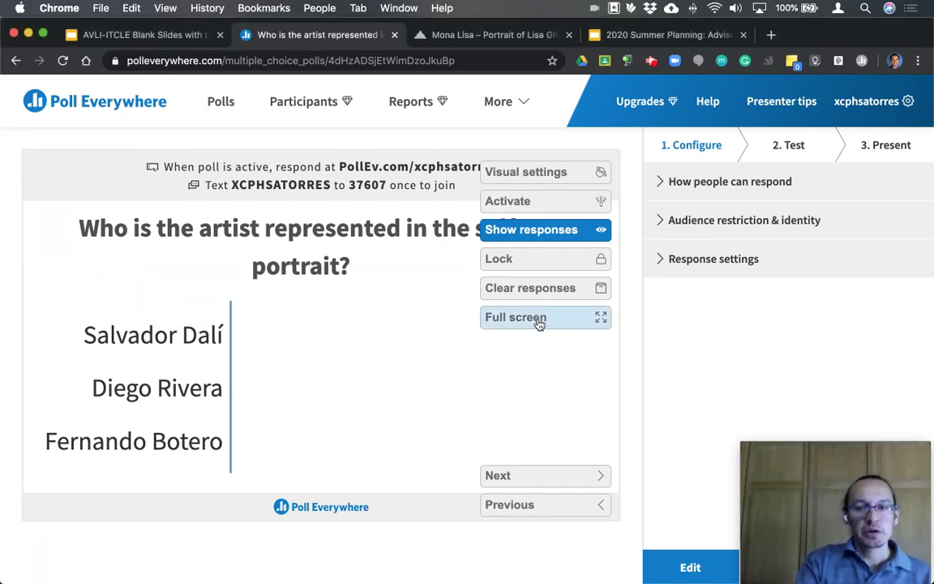
pyautogui.click(535, 323)
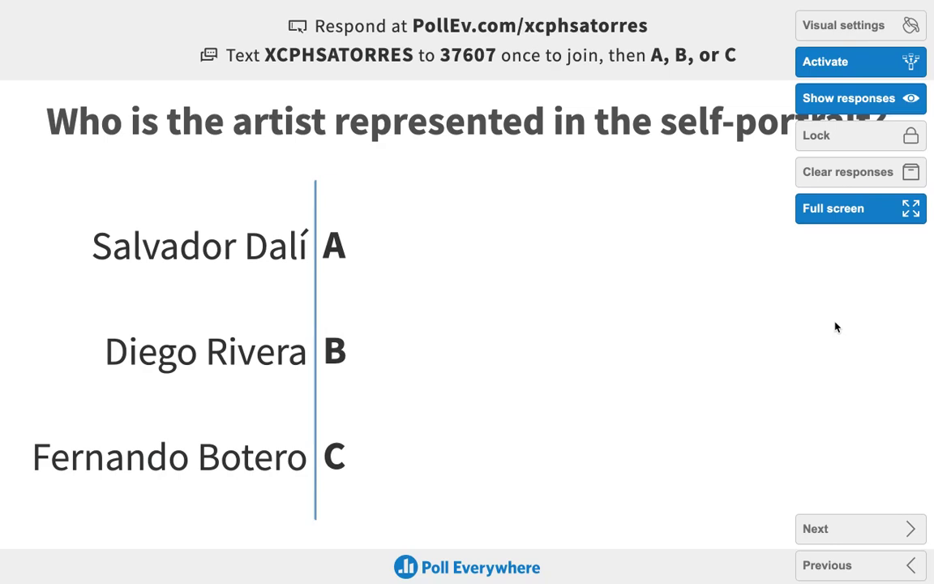
pyautogui.press('Escape')
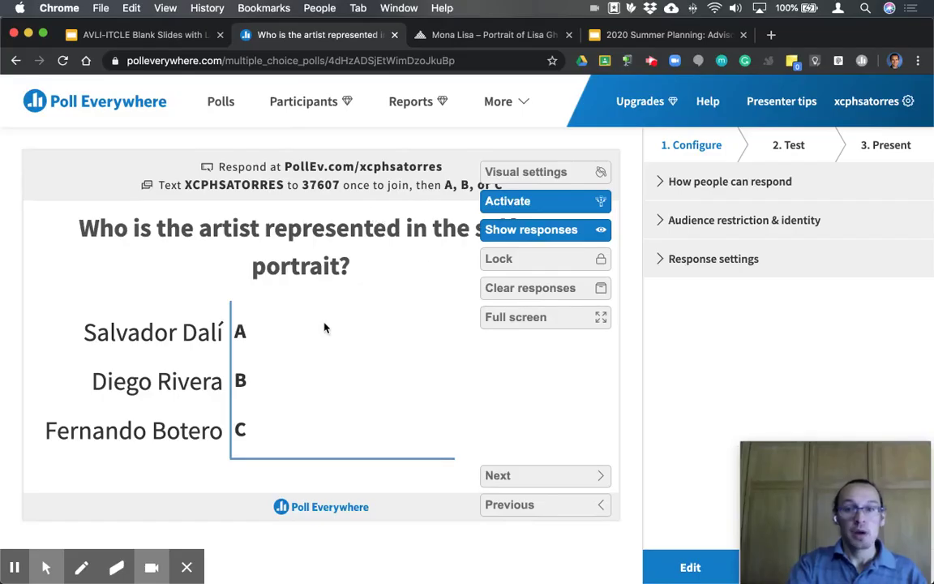
# Check the Background image options in Visual settings, then open the poll's edit form
pyautogui.click(517, 170)
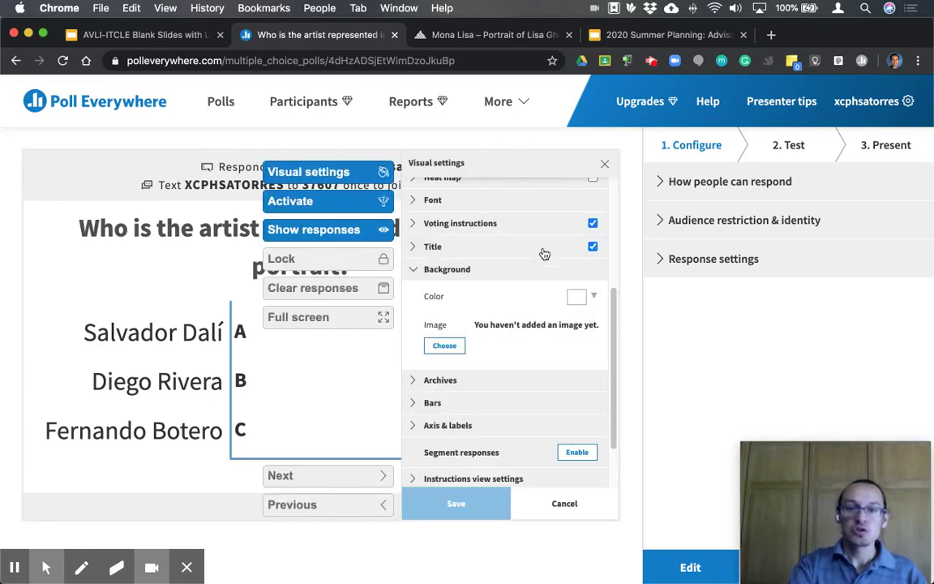
pyautogui.click(417, 269)
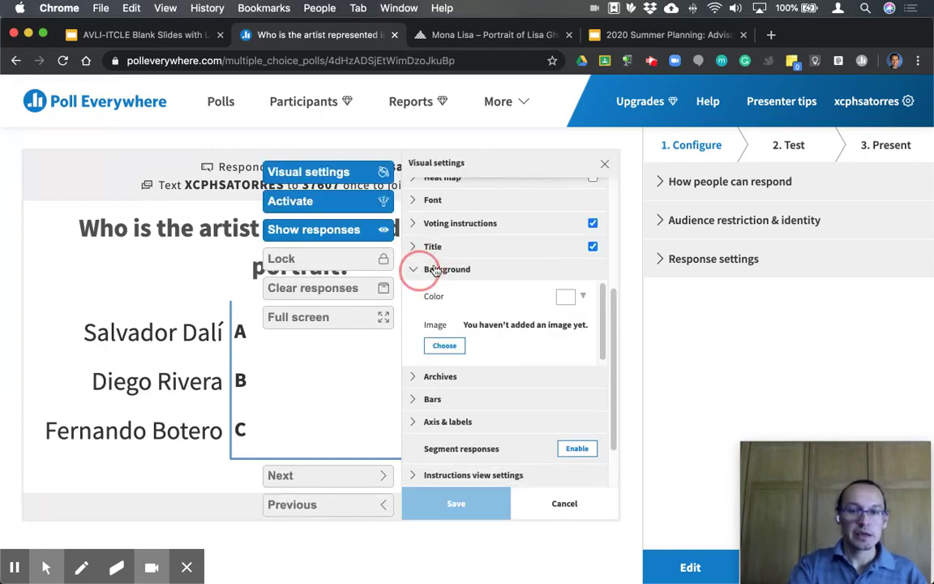
pyautogui.click(613, 294)
pyautogui.moveTo(614, 287)
pyautogui.mouseDown()
pyautogui.moveTo(616, 182)
pyautogui.moveTo(616, 306)
pyautogui.mouseUp()
pyautogui.click(417, 335)
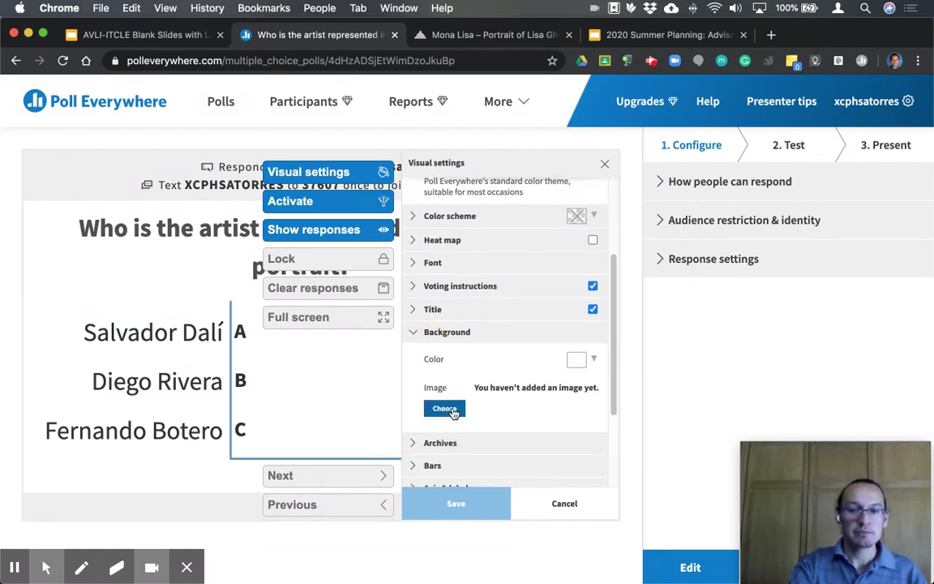
pyautogui.click(412, 334)
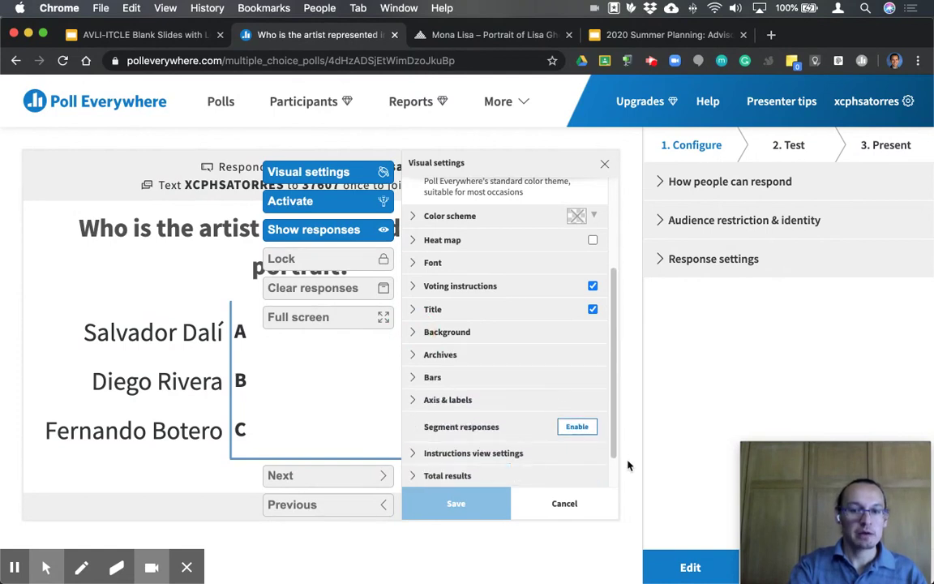
pyautogui.click(683, 570)
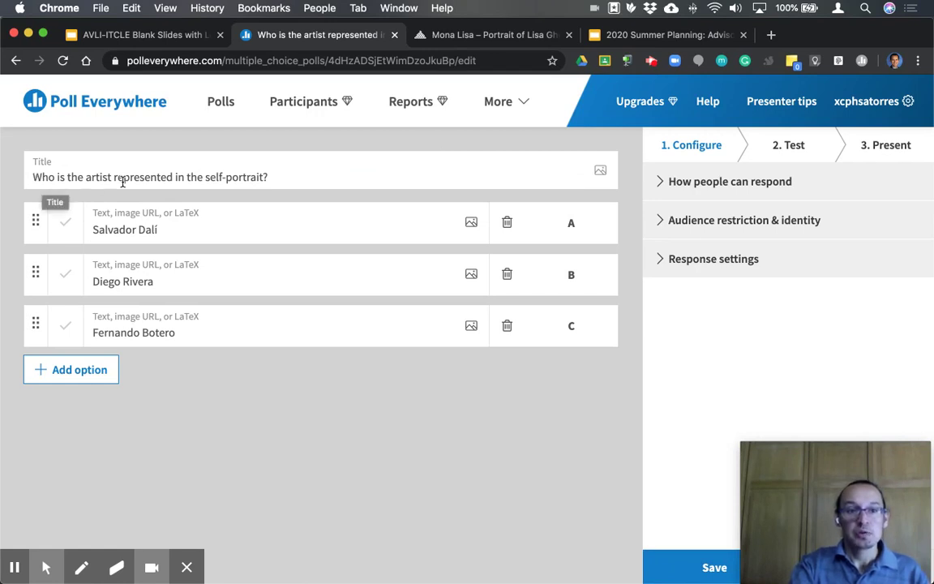
# Attach artblog-botero-self-portrait.jpg to the question title and save the poll
pyautogui.click(600, 172)
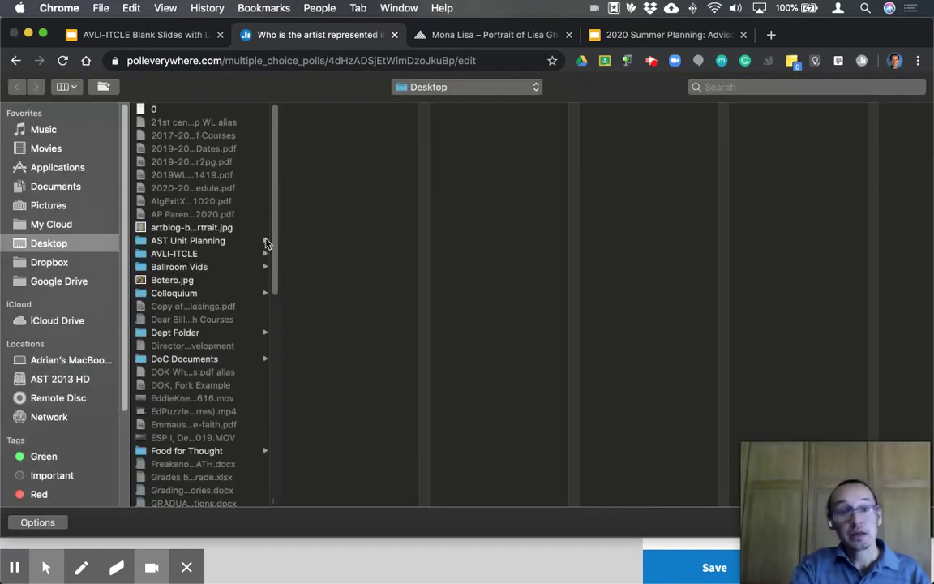
pyautogui.click(217, 229)
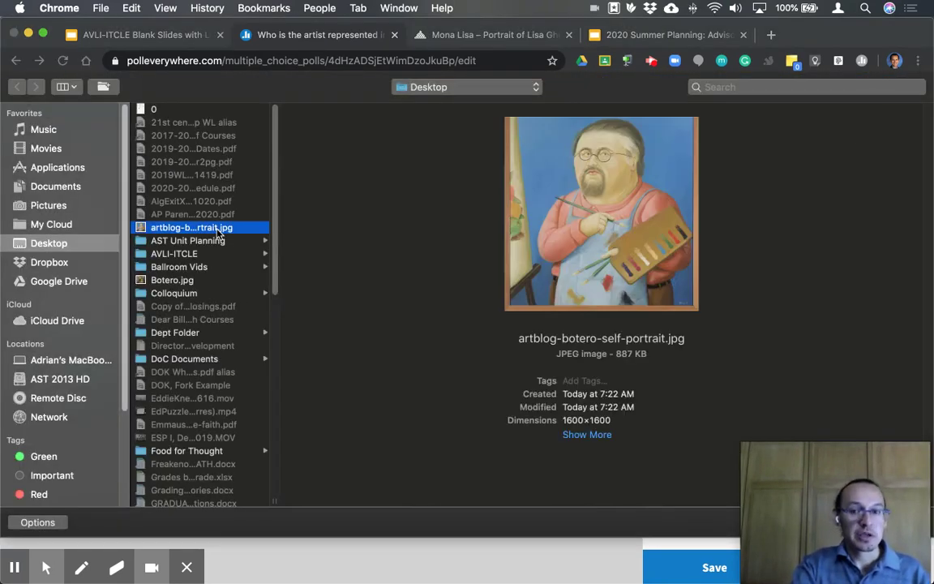
pyautogui.press('Return')
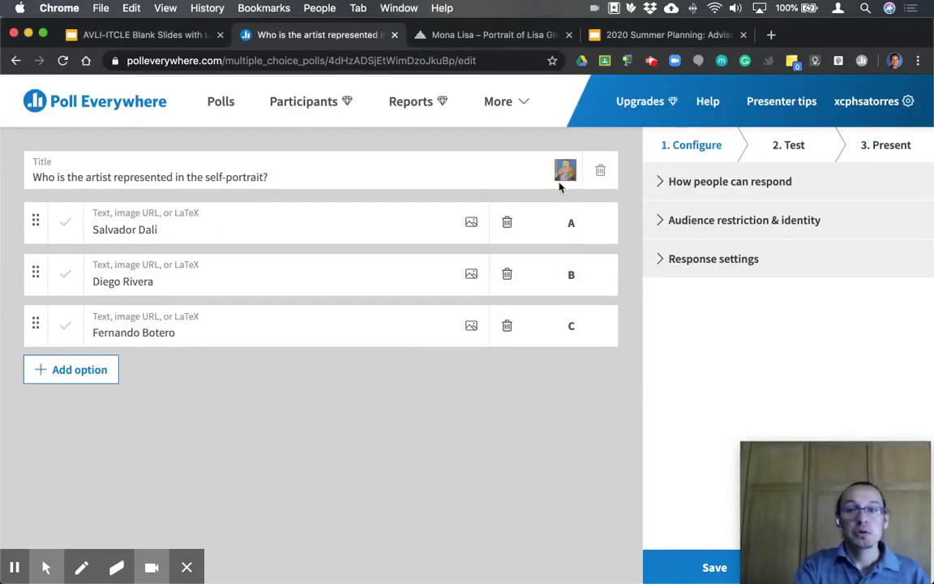
pyautogui.click(705, 566)
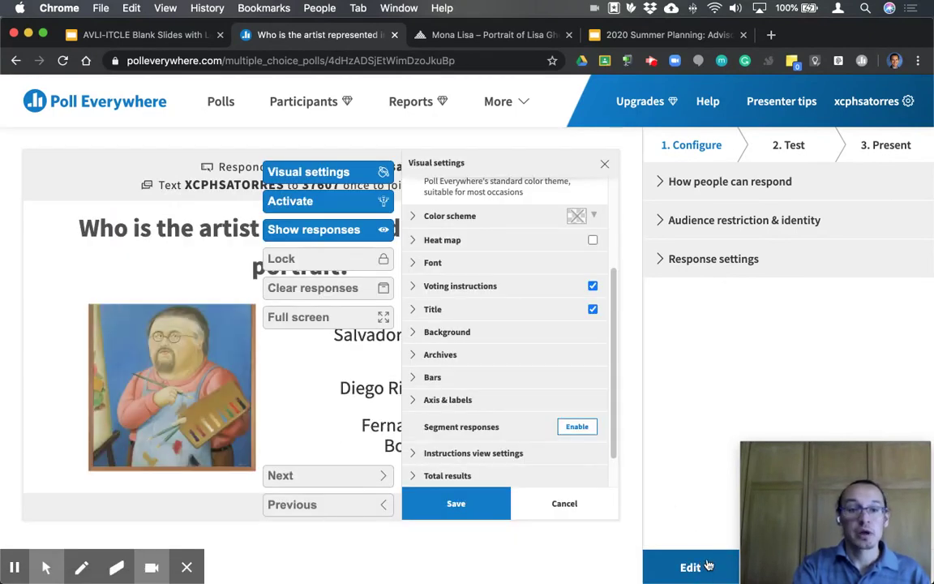
# Close Visual settings and show the poll fullscreen with the Botero portrait beside options A–C
pyautogui.click(571, 509)
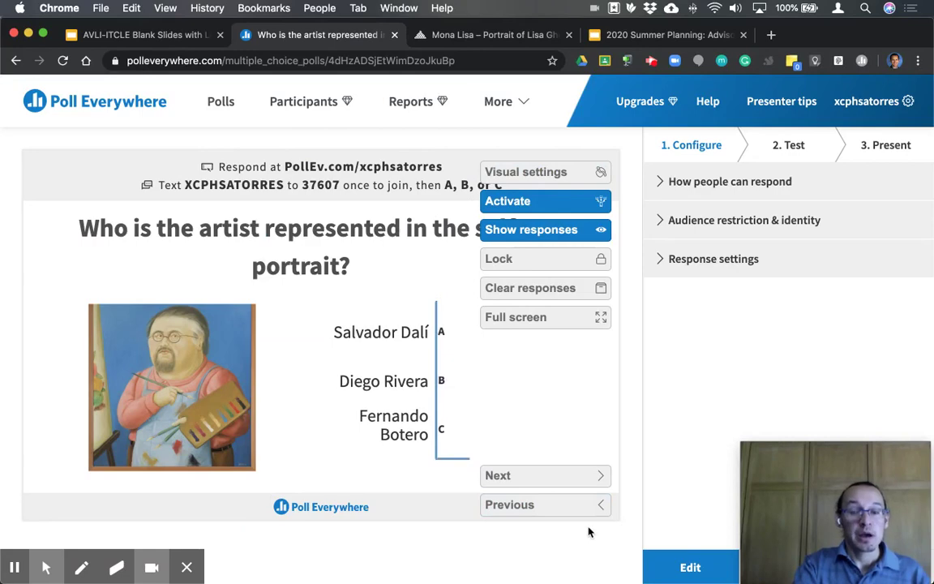
pyautogui.click(538, 319)
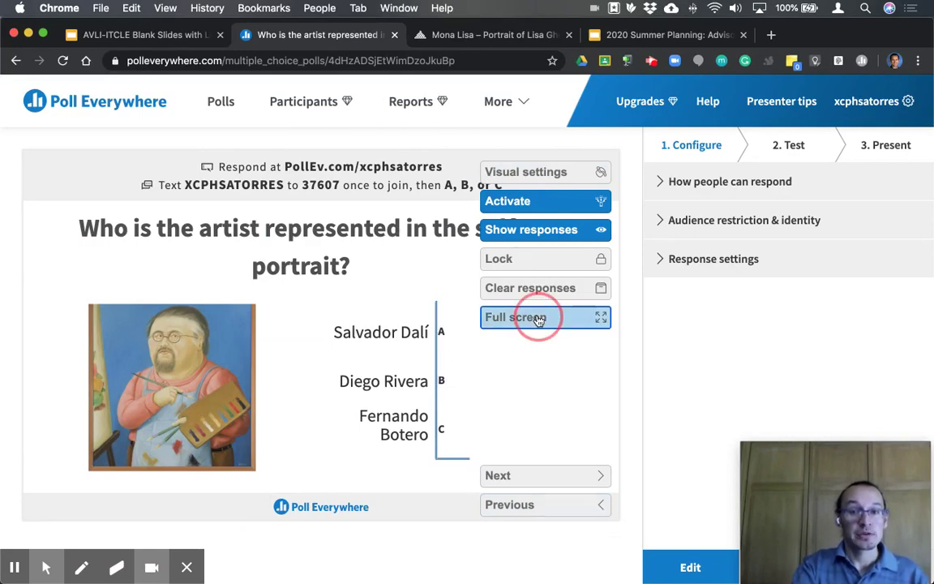
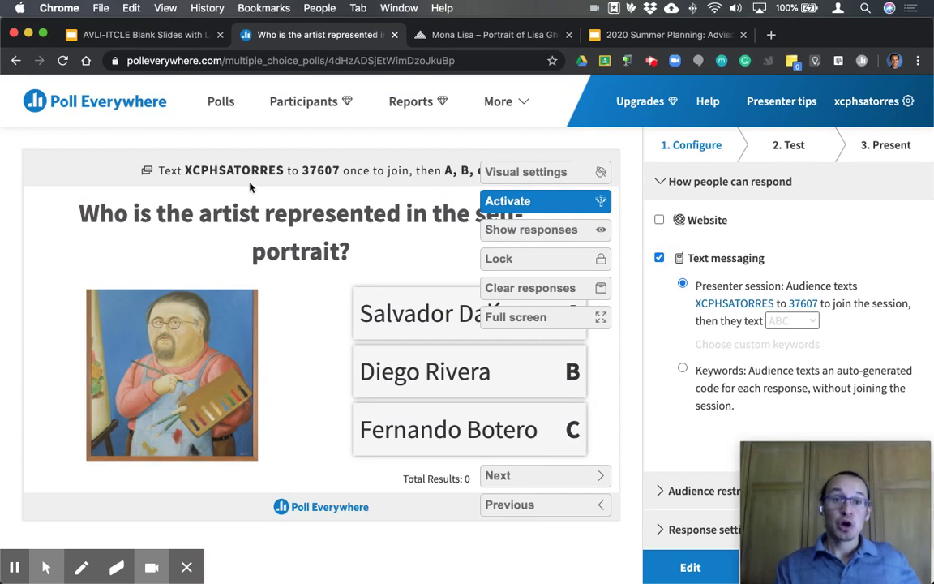
# Enable Website responses and review Audience restriction & identity: open to everyone, identified by screen name
pyautogui.click(659, 220)
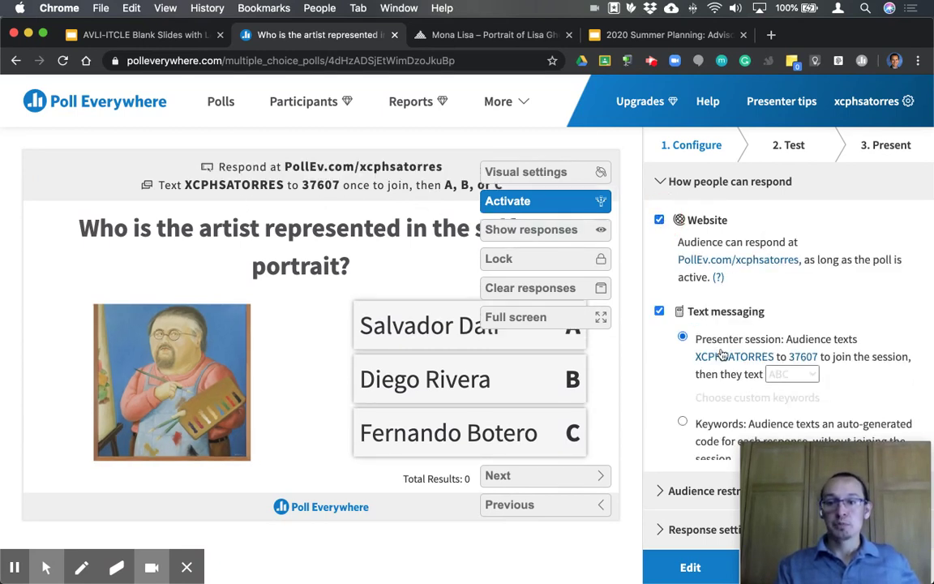
pyautogui.click(661, 183)
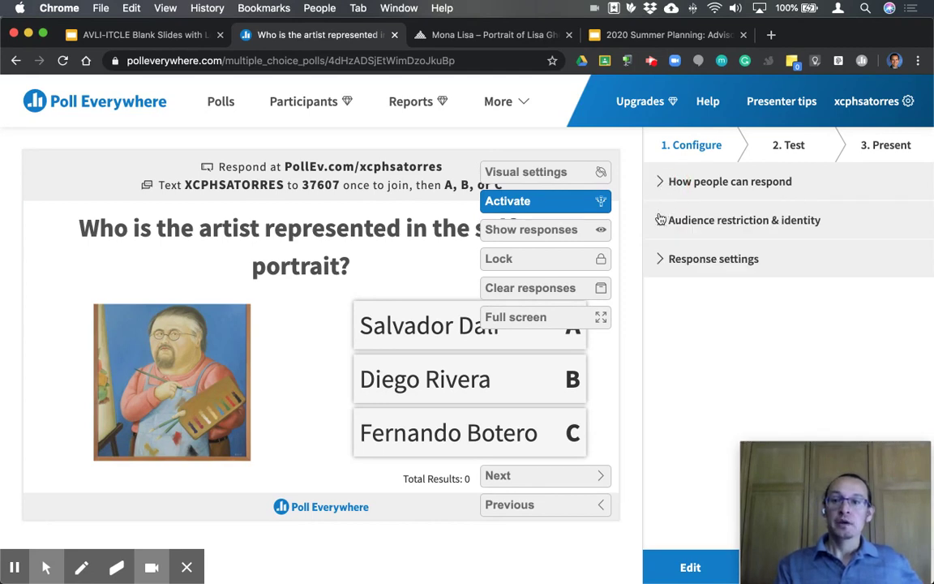
pyautogui.click(673, 220)
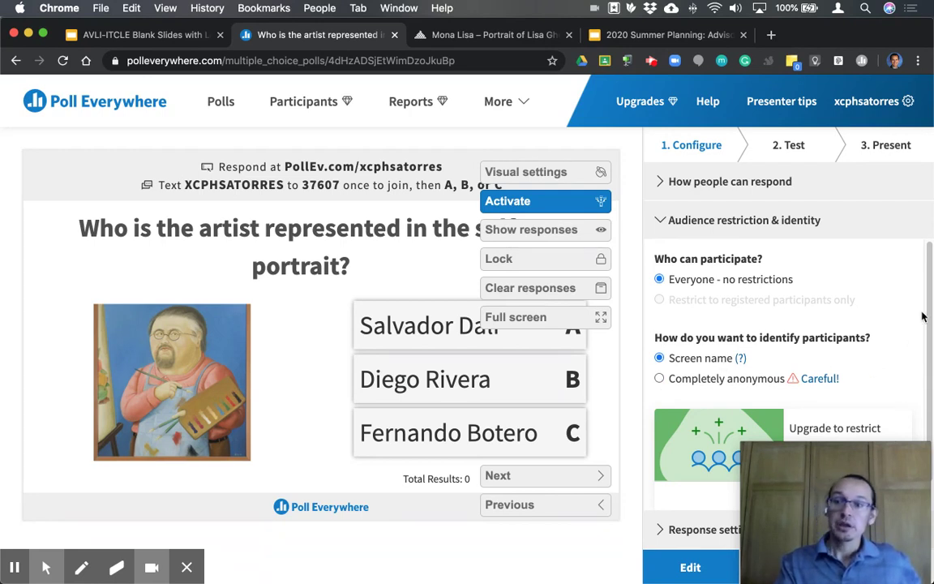
pyautogui.moveTo(929, 306); pyautogui.dragTo(925, 347)
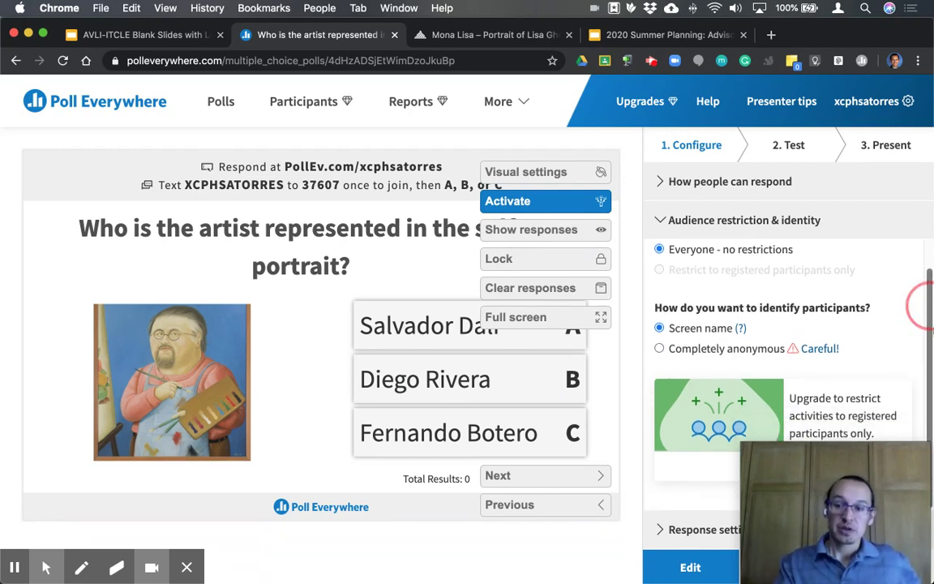
pyautogui.scroll(2, 795, 340)
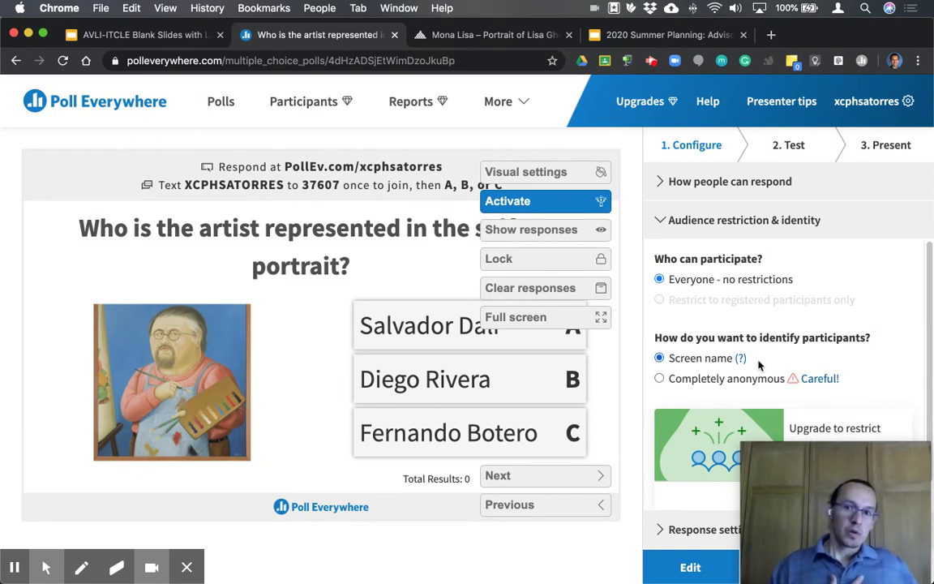
pyautogui.click(661, 222)
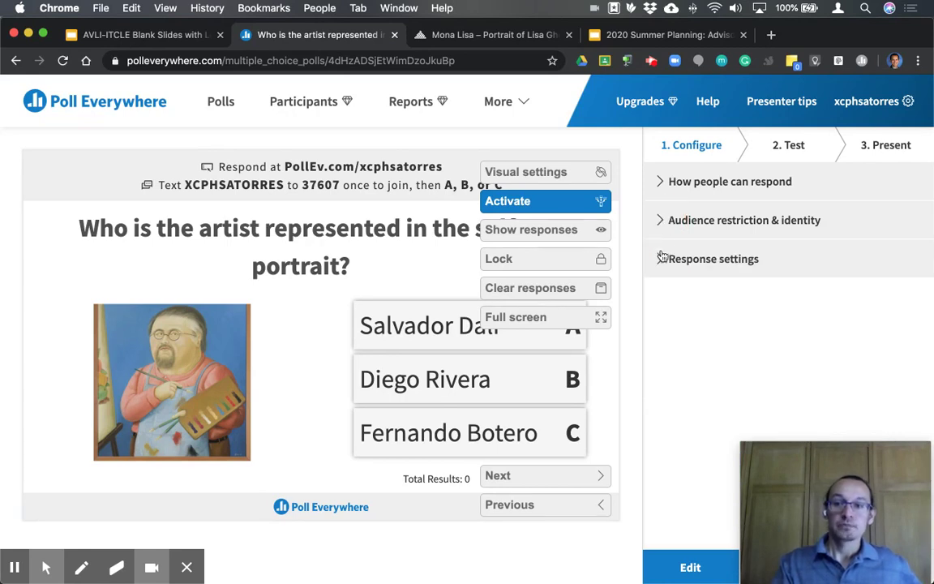
pyautogui.click(661, 258)
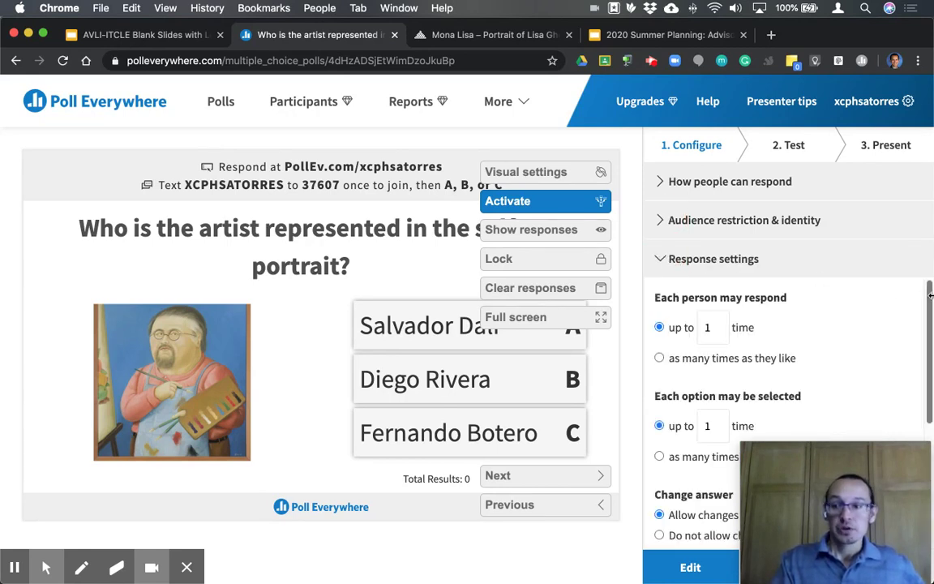
pyautogui.scroll(-2, 925, 298)
pyautogui.scroll(2, 919, 296)
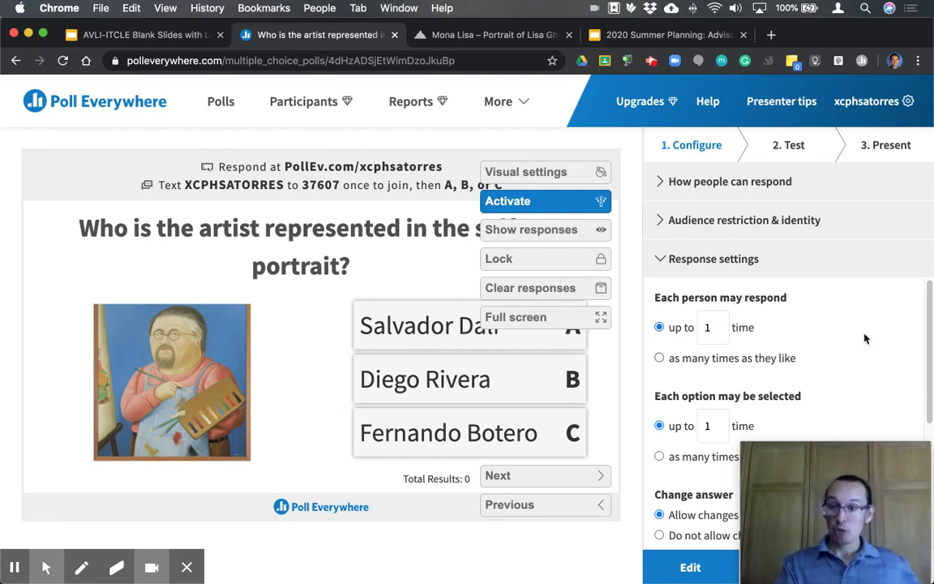
pyautogui.moveTo(930, 313); pyautogui.dragTo(923, 362)
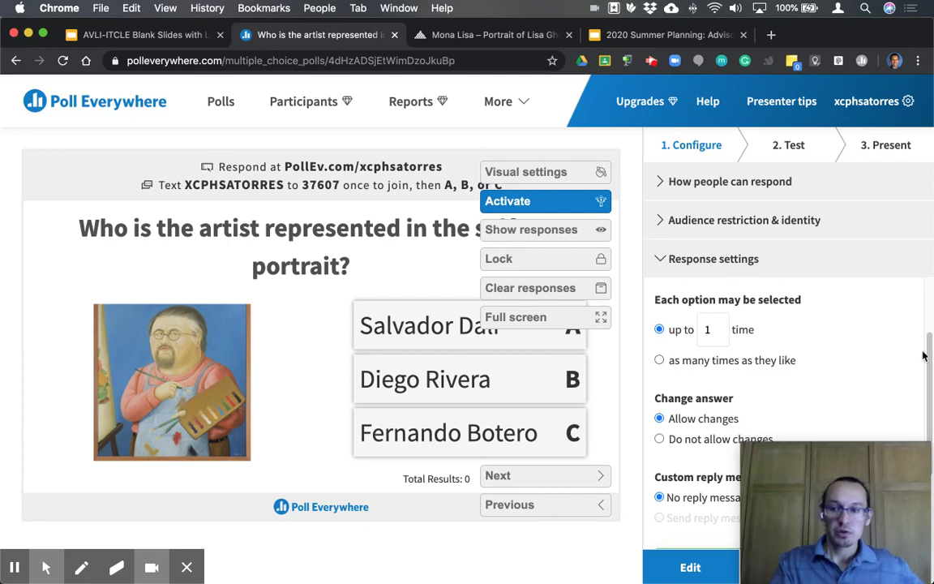
pyautogui.moveTo(923, 347); pyautogui.dragTo(930, 408)
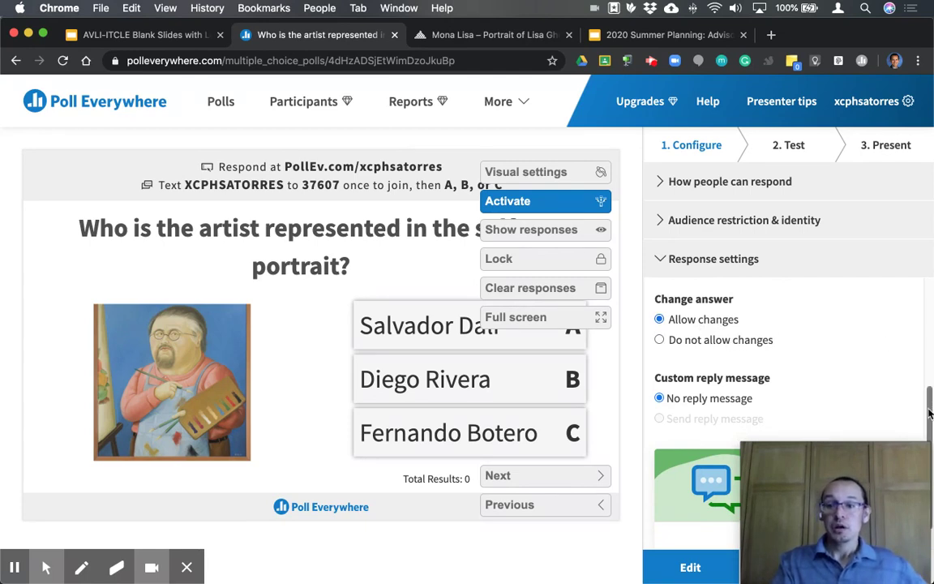
pyautogui.moveTo(930, 414); pyautogui.dragTo(929, 291)
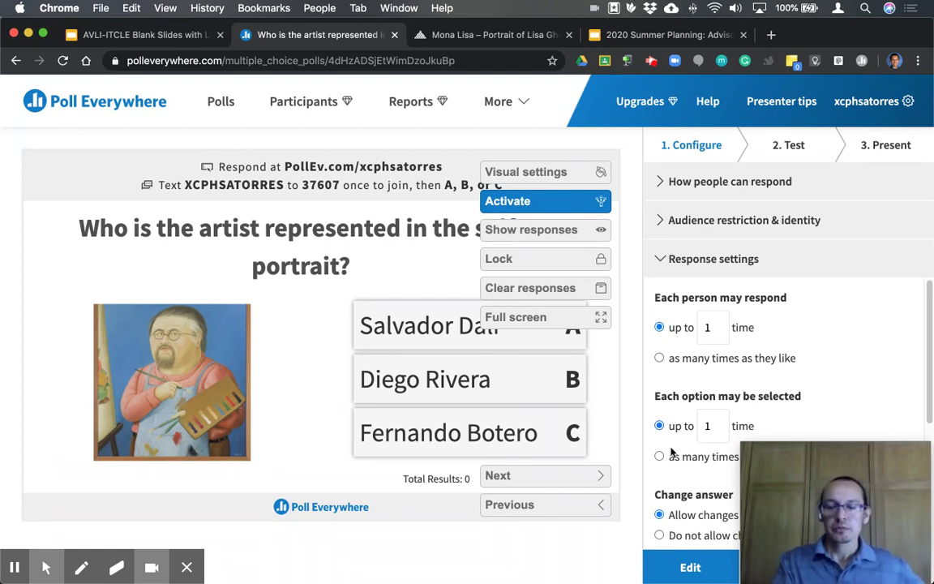
pyautogui.moveTo(929, 292)
pyautogui.mouseDown()
pyautogui.moveTo(924, 428)
pyautogui.moveTo(931, 286)
pyautogui.mouseUp()
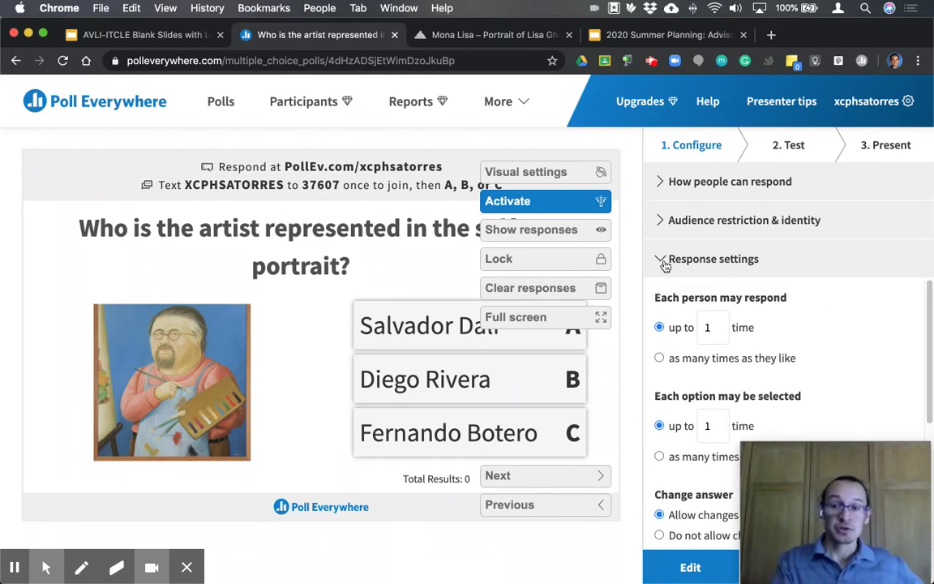
pyautogui.click(887, 104)
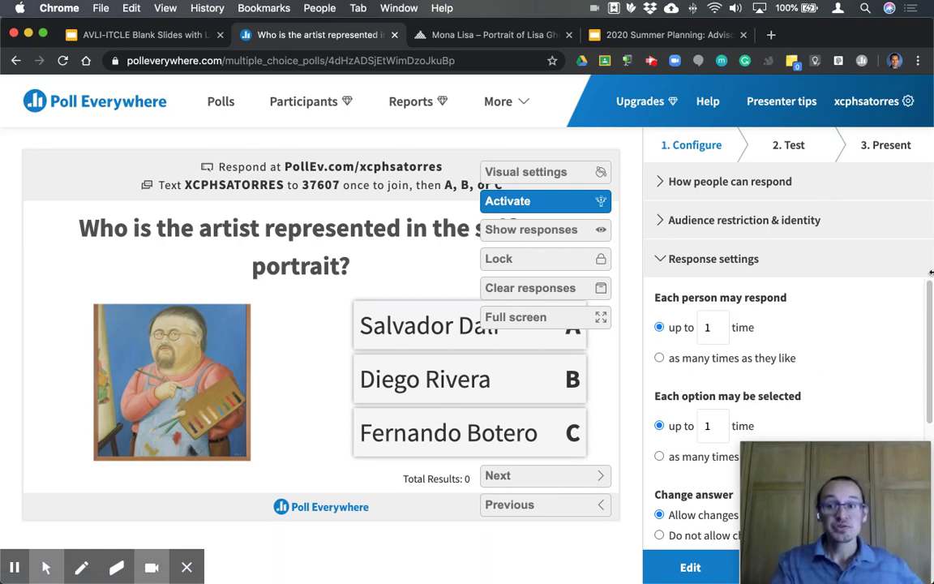
pyautogui.click(930, 300)
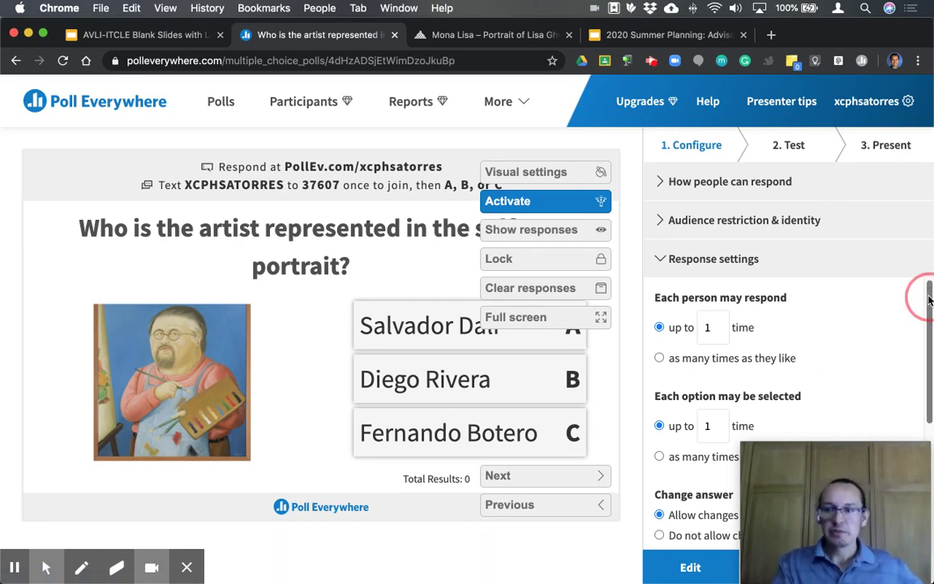
pyautogui.moveTo(930, 300)
pyautogui.mouseDown()
pyautogui.moveTo(925, 396)
pyautogui.moveTo(930, 294)
pyautogui.mouseUp()
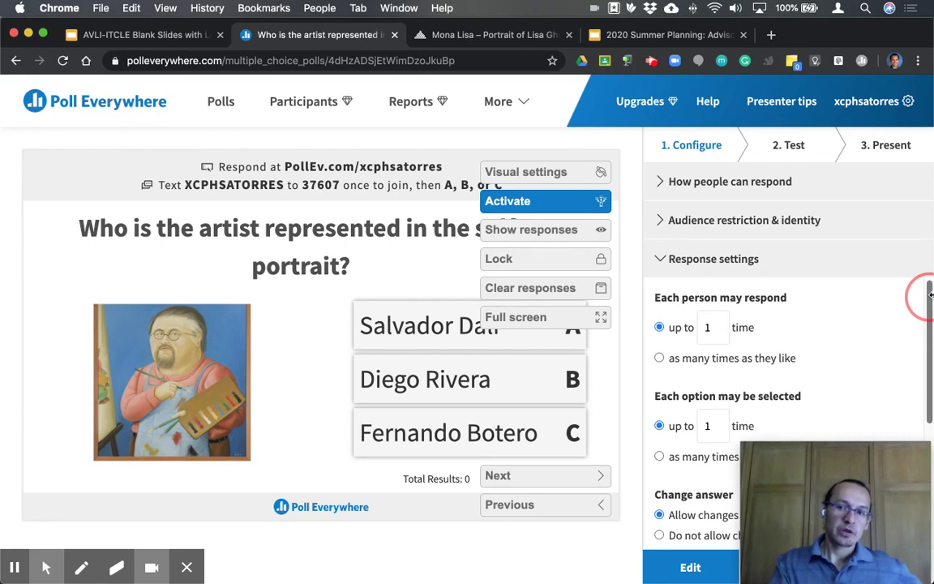
pyautogui.click(661, 260)
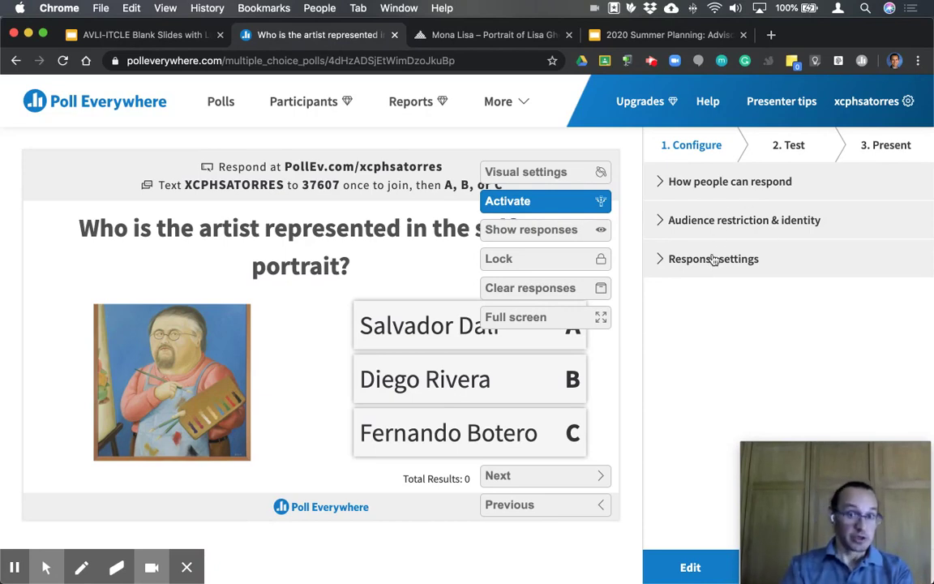
# In the Test stage, preview the Text message and Web voting instructions, then deactivate the poll
pyautogui.click(787, 149)
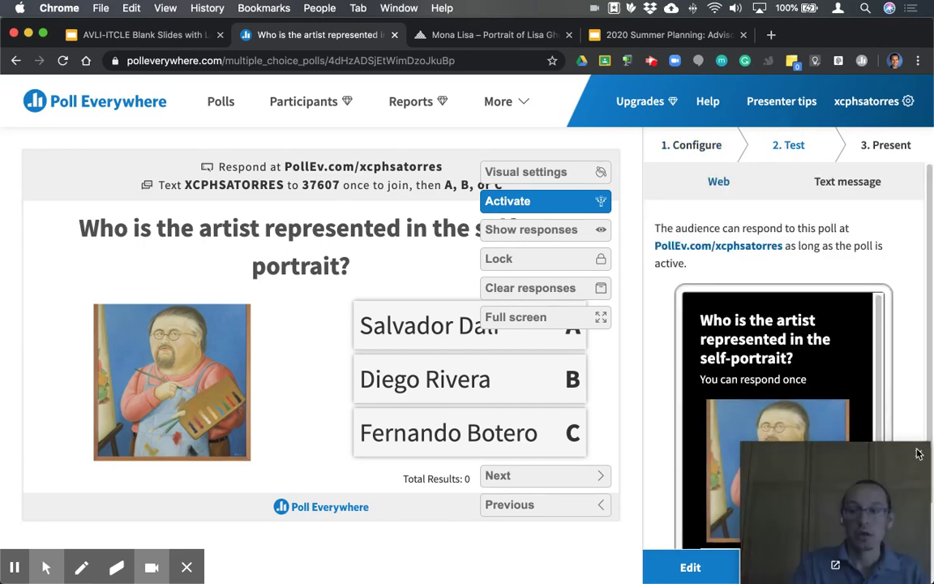
pyautogui.moveTo(888, 454); pyautogui.dragTo(130, 53)
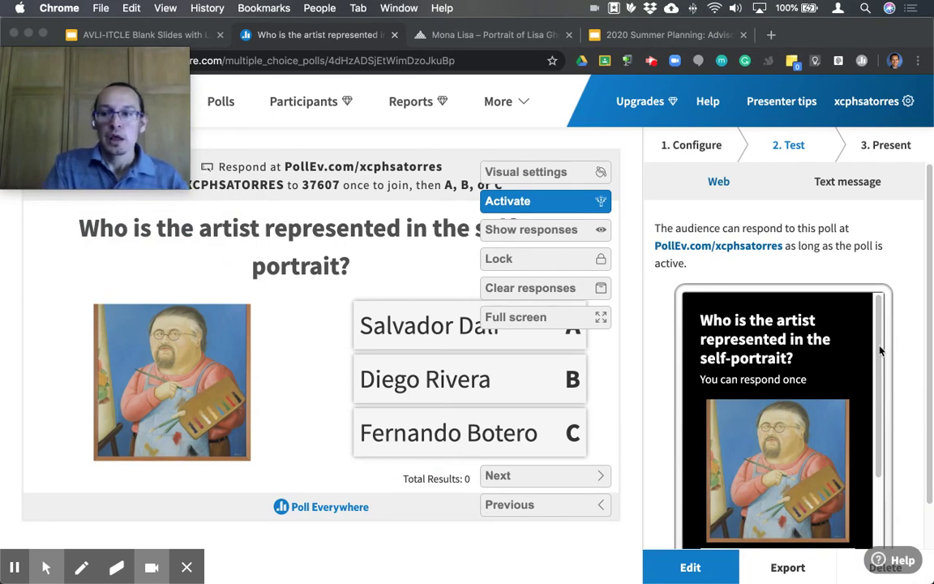
pyautogui.click(722, 185)
pyautogui.click(848, 182)
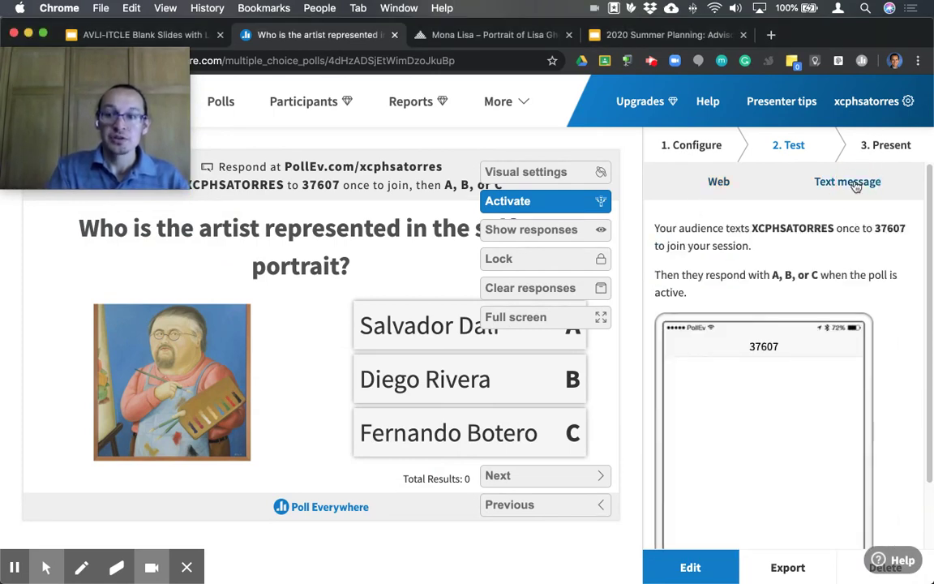
pyautogui.click(725, 190)
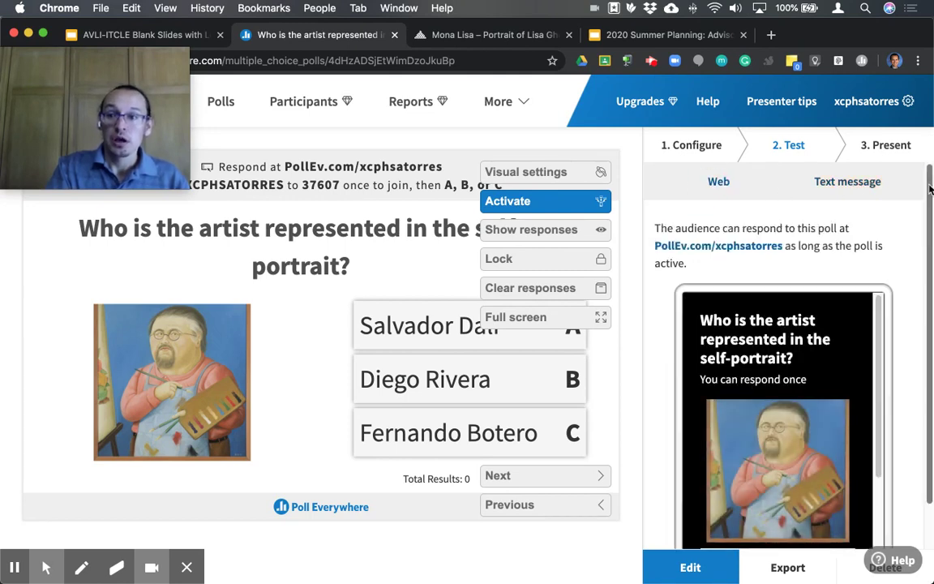
pyautogui.moveTo(928, 189); pyautogui.dragTo(928, 233)
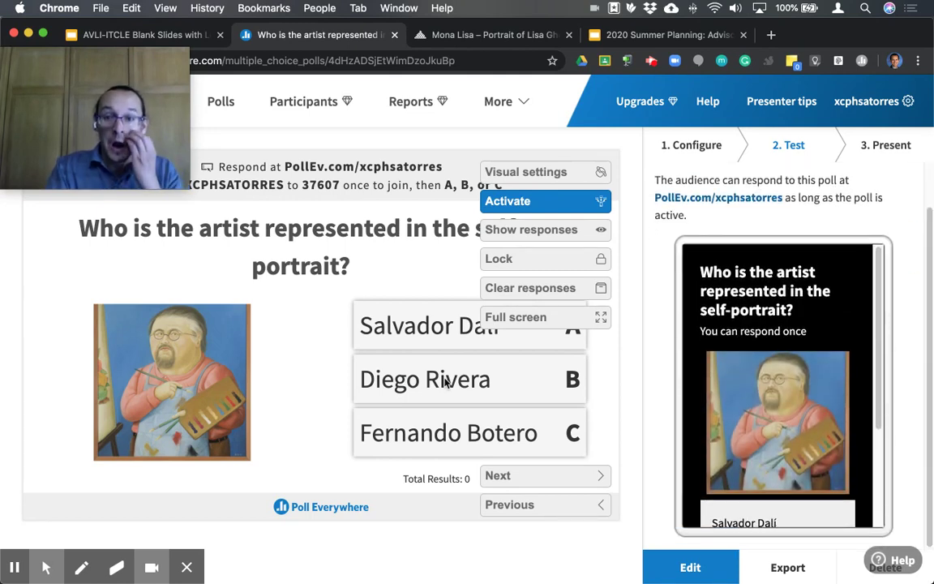
pyautogui.click(531, 202)
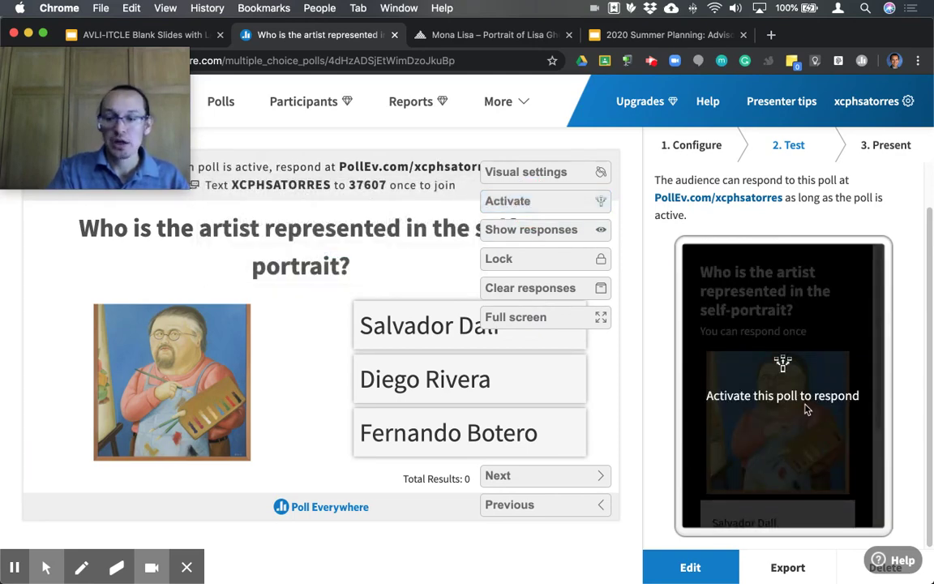
pyautogui.click(573, 212)
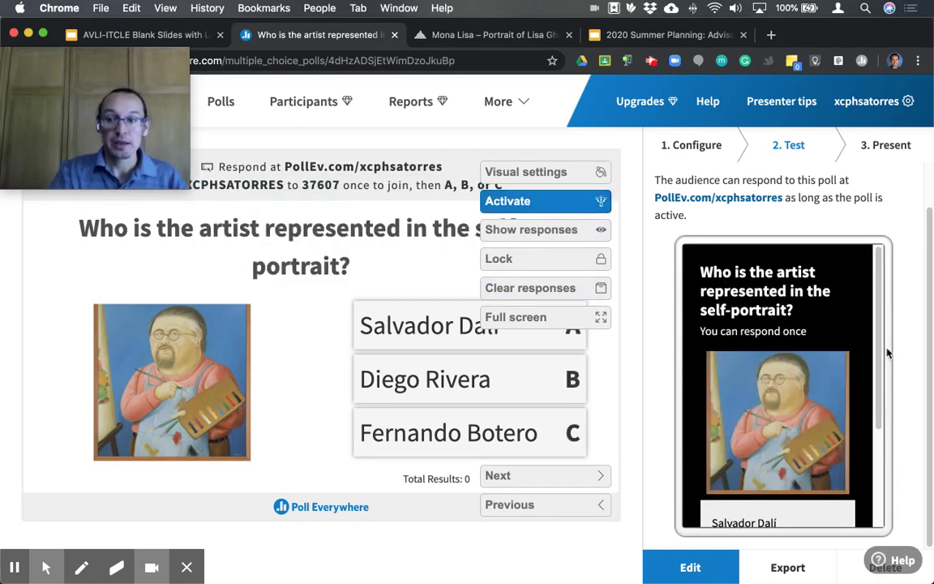
pyautogui.moveTo(881, 356); pyautogui.dragTo(882, 322)
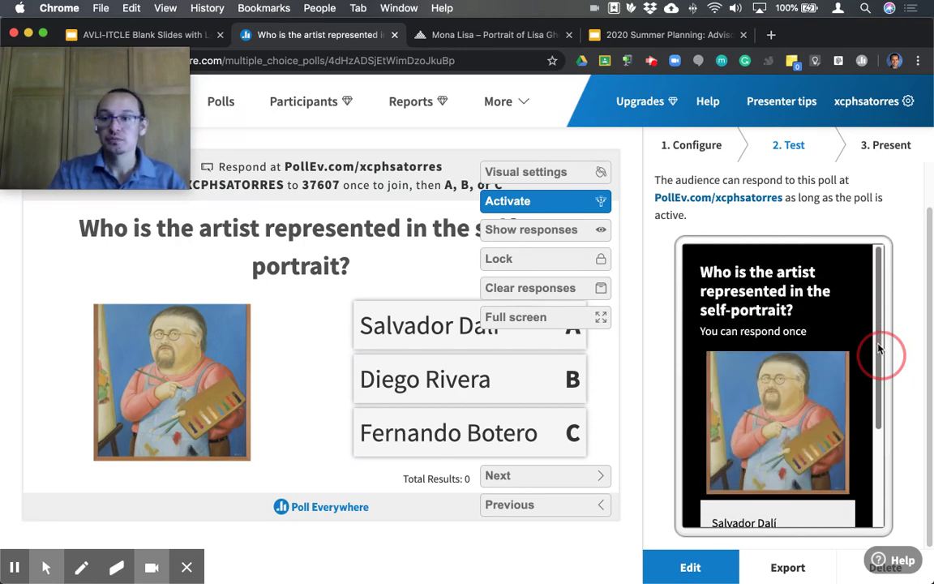
pyautogui.moveTo(883, 354); pyautogui.dragTo(882, 427)
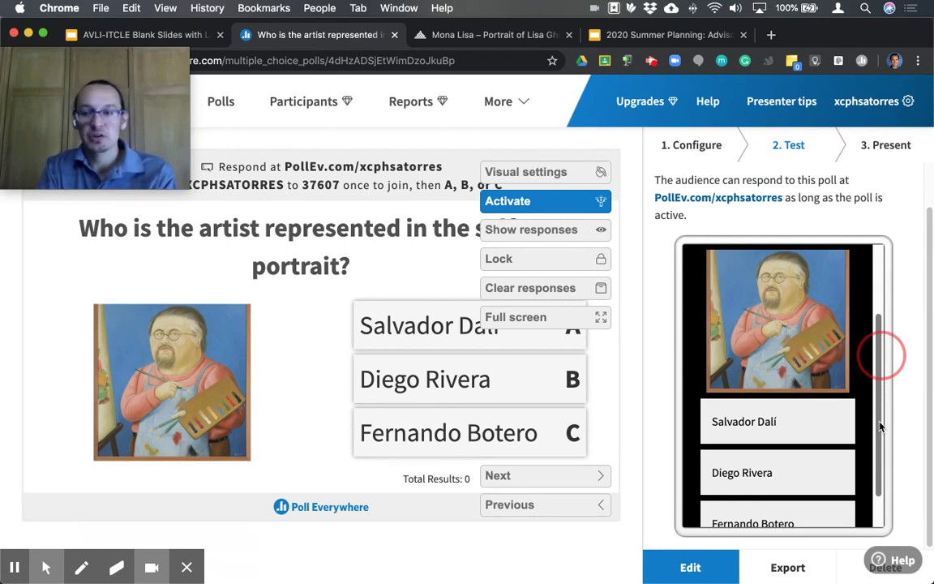
pyautogui.moveTo(881, 428); pyautogui.dragTo(884, 448)
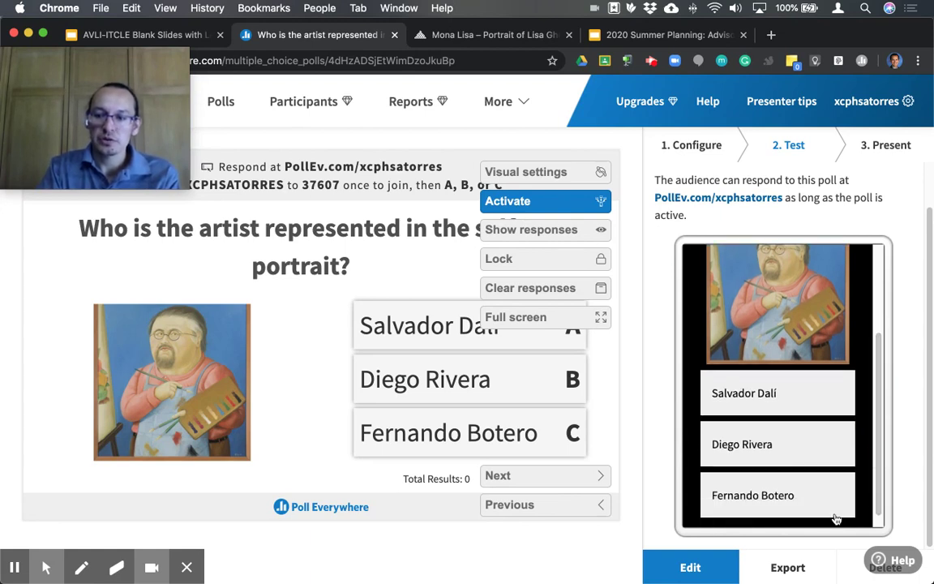
pyautogui.click(763, 506)
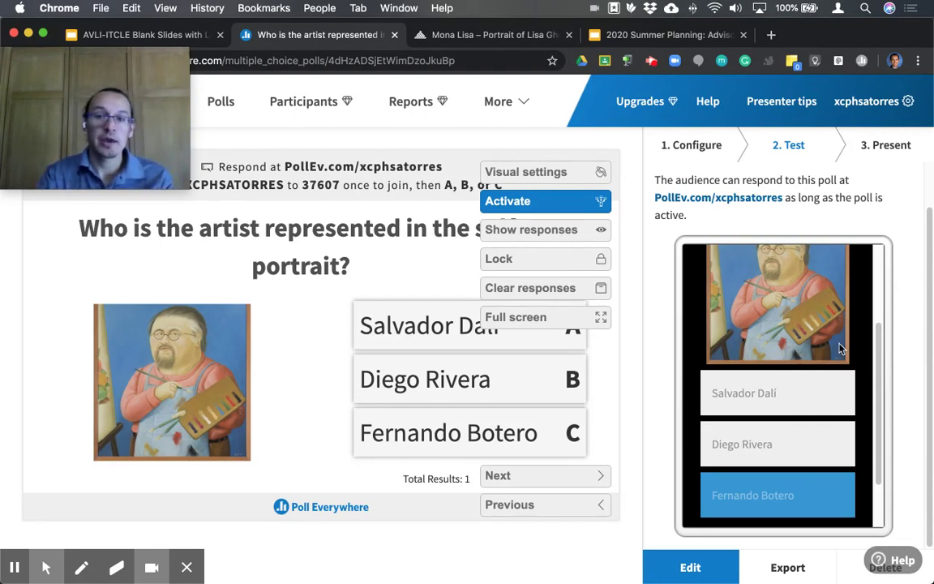
pyautogui.click(511, 231)
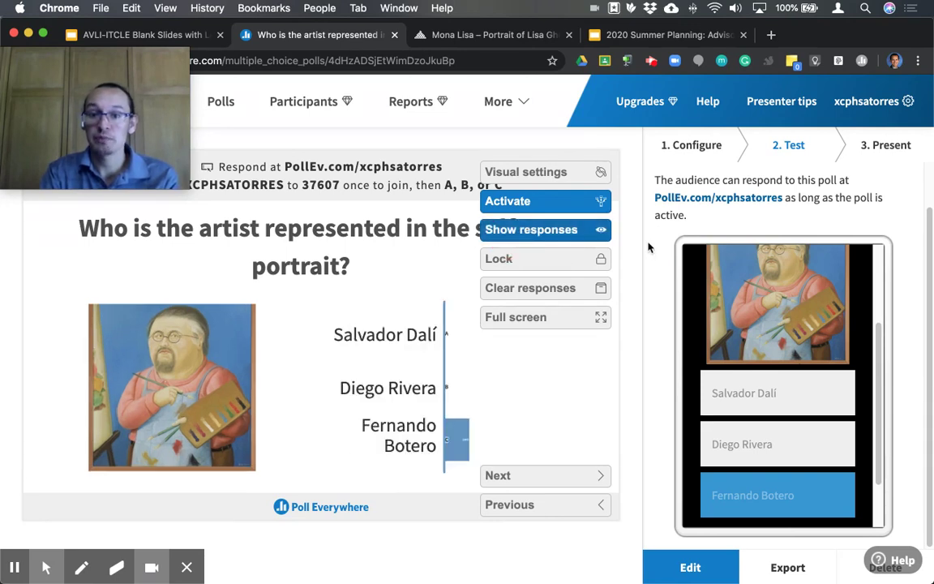
pyautogui.click(880, 349)
pyautogui.scroll(-2, 883, 346)
pyautogui.click(775, 479)
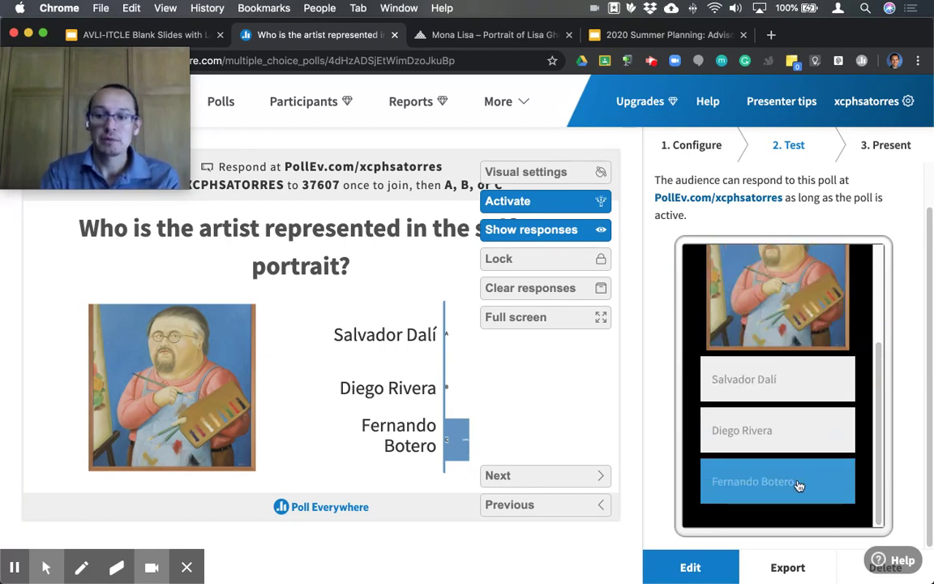
pyautogui.click(741, 380)
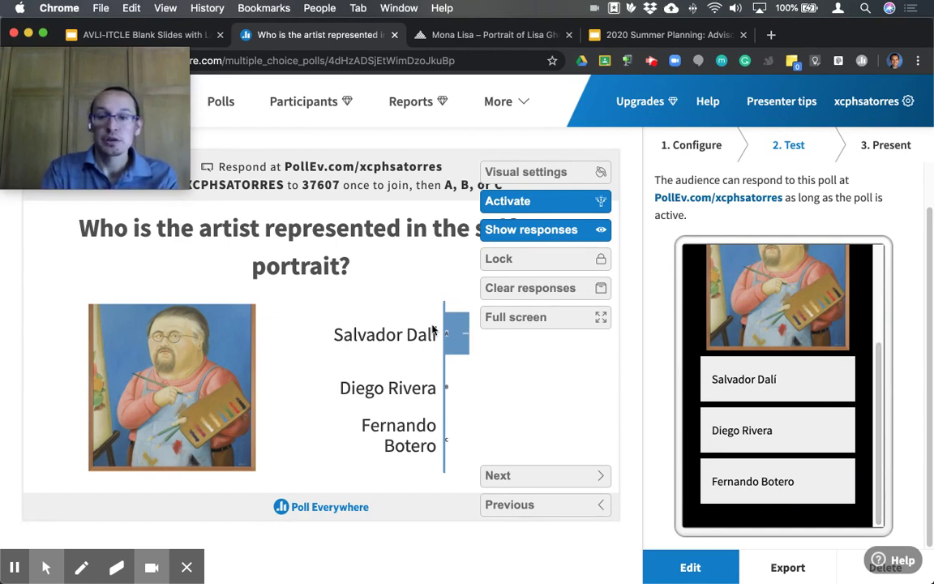
pyautogui.click(881, 386)
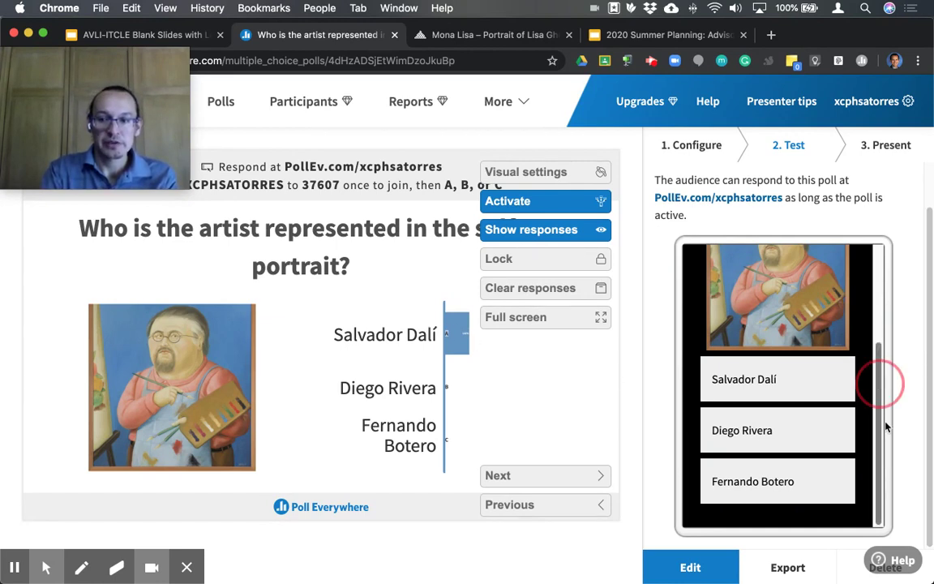
pyautogui.moveTo(884, 416); pyautogui.dragTo(875, 324)
pyautogui.scroll(-5, 789, 443)
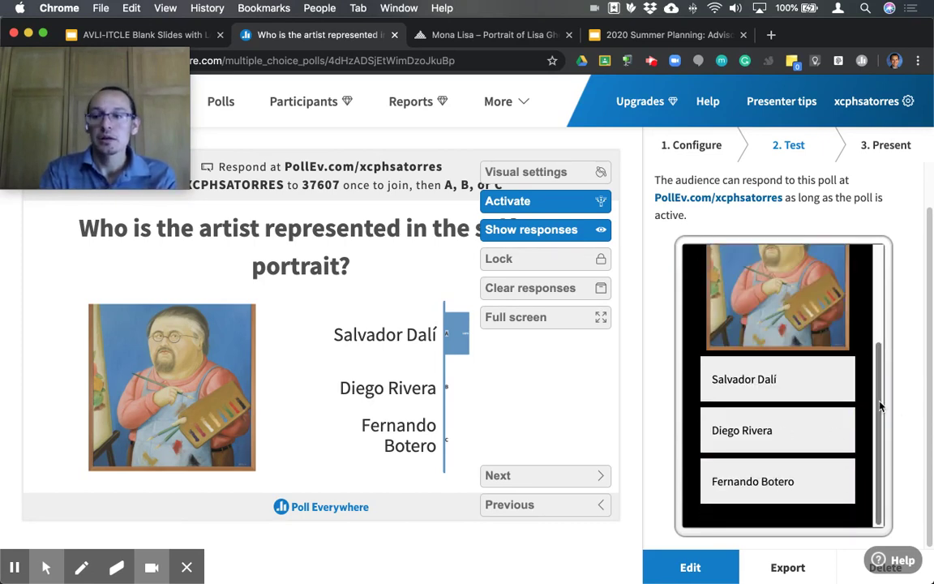
pyautogui.moveTo(881, 407); pyautogui.dragTo(870, 309)
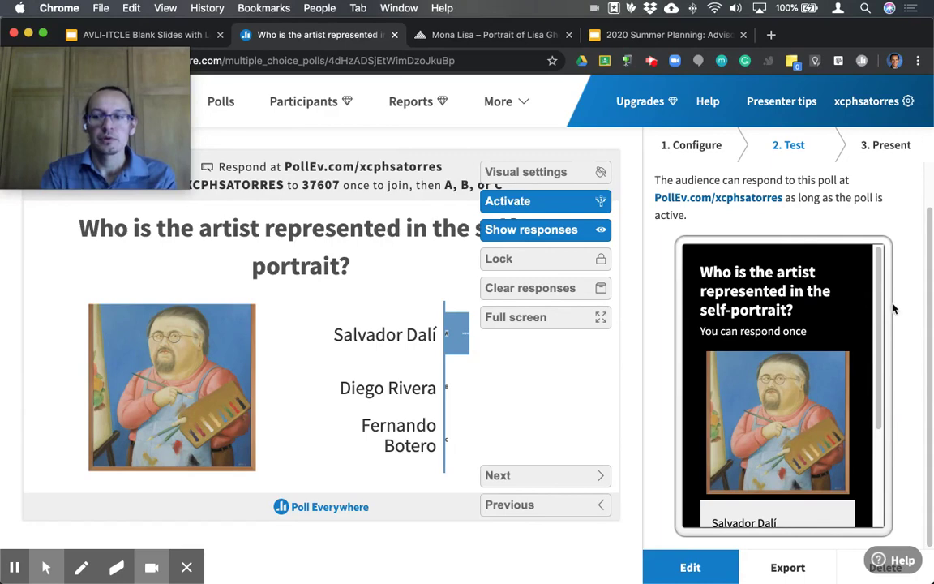
pyautogui.scroll(2, 895, 308)
pyautogui.scroll(-2, 860, 195)
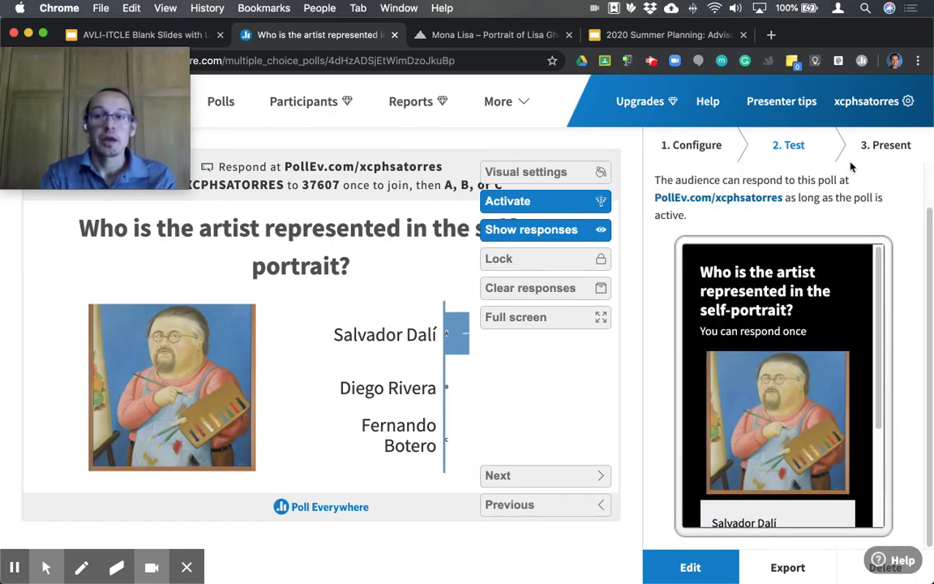
pyautogui.scroll(-4, 880, 270)
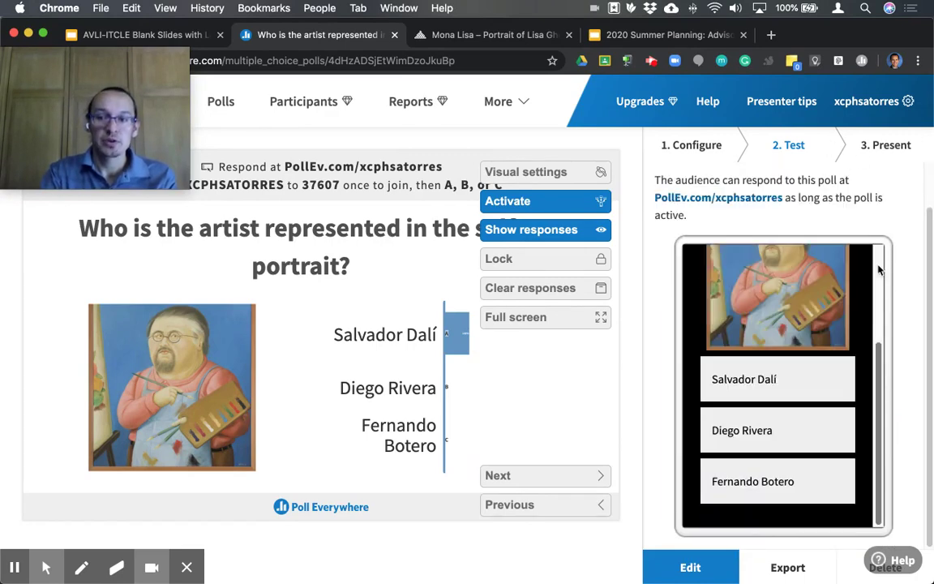
pyautogui.scroll(4, 788, 405)
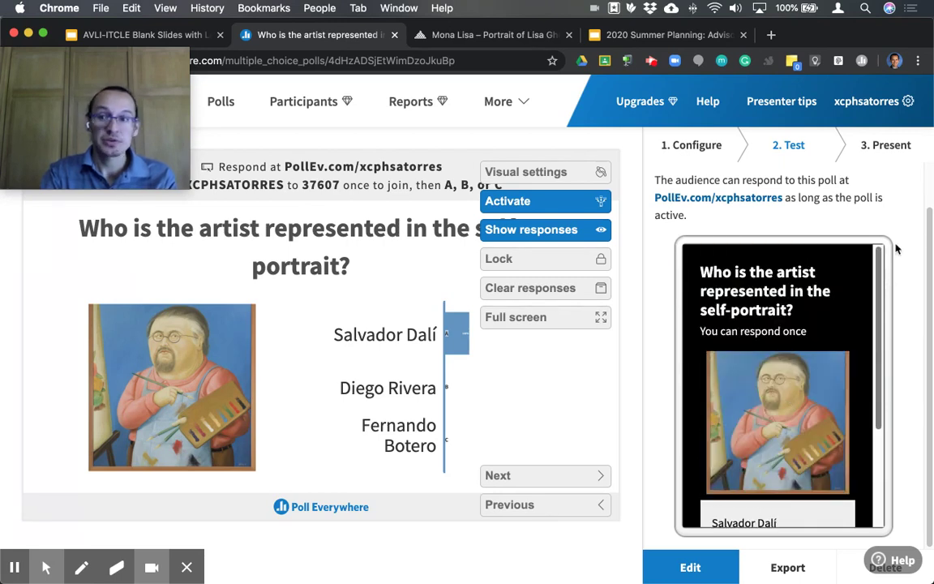
pyautogui.scroll(2, 900, 243)
# Switch to Text message testing and find the 37607 number to text
pyautogui.click(861, 189)
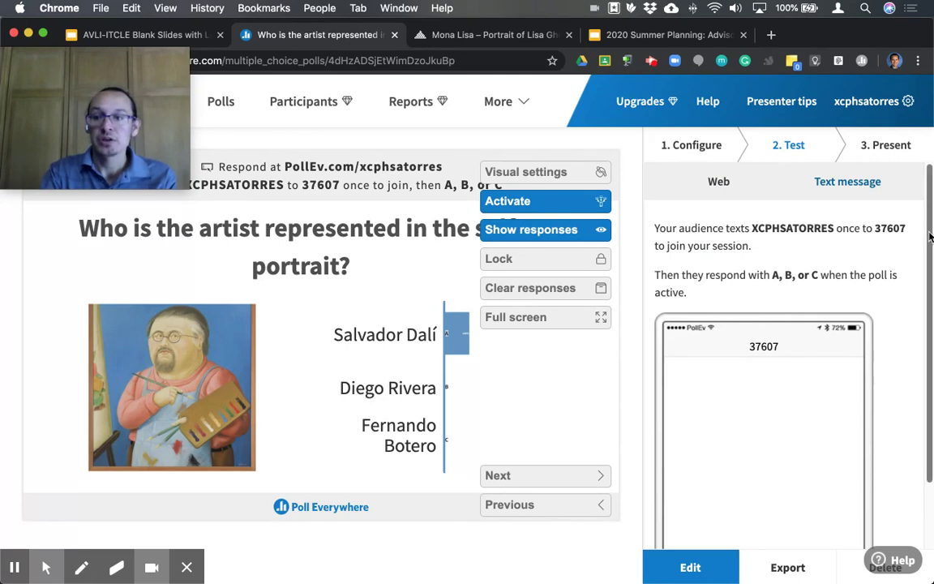
pyautogui.moveTo(930, 235); pyautogui.dragTo(921, 261)
pyautogui.moveTo(752, 200); pyautogui.dragTo(832, 202)
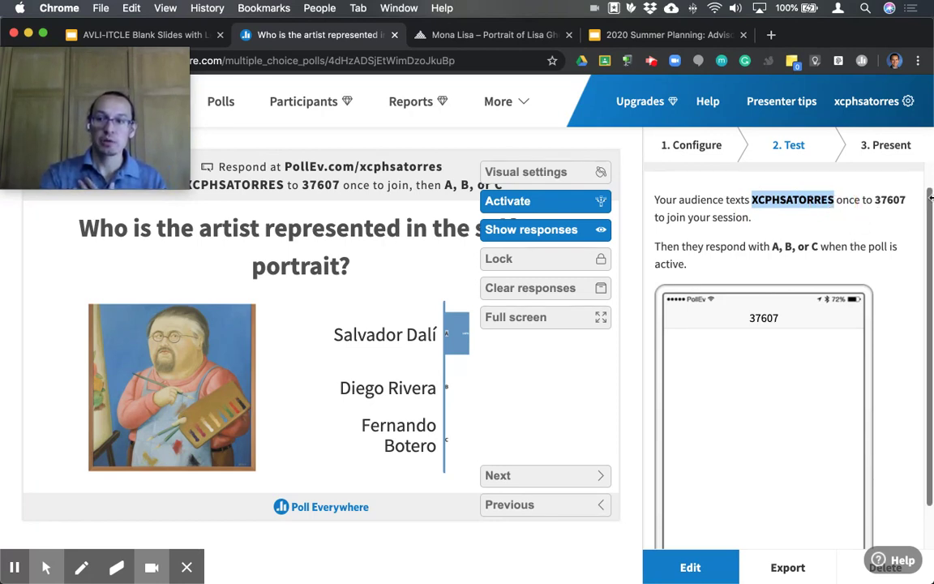
pyautogui.scroll(-2, 892, 211)
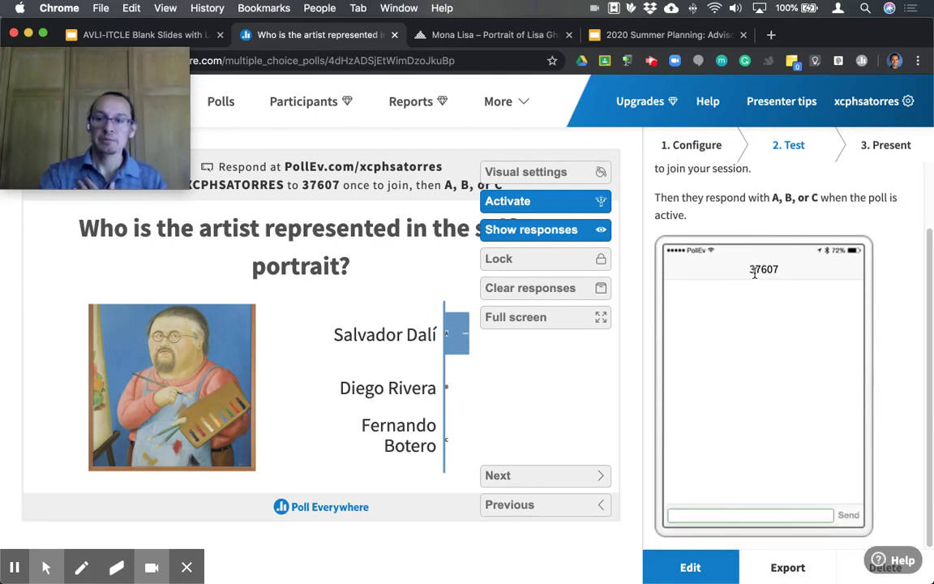
pyautogui.moveTo(750, 269); pyautogui.dragTo(779, 270)
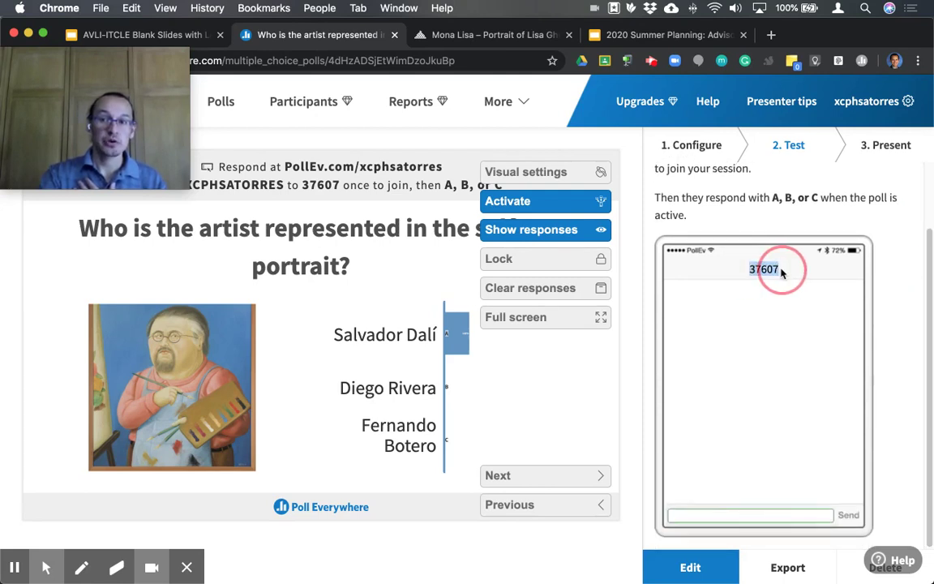
# From the test phone, text the session's join keyword, then text answer C
pyautogui.click(690, 516)
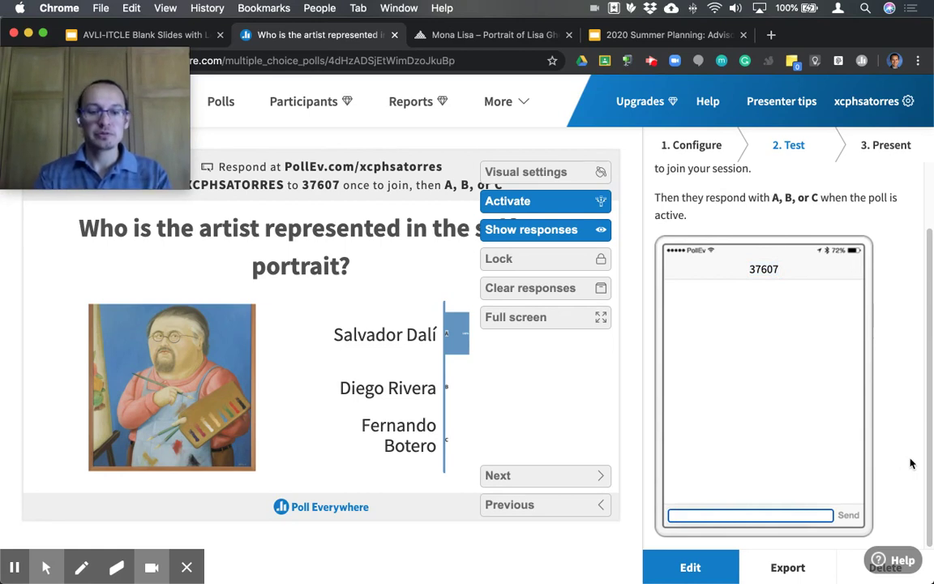
pyautogui.write('X')
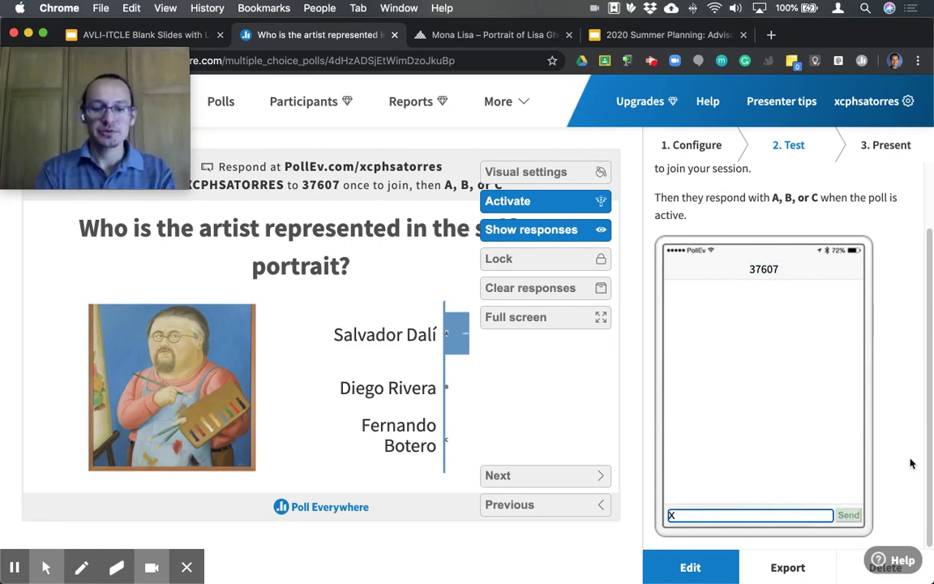
pyautogui.write('CPHSATO')
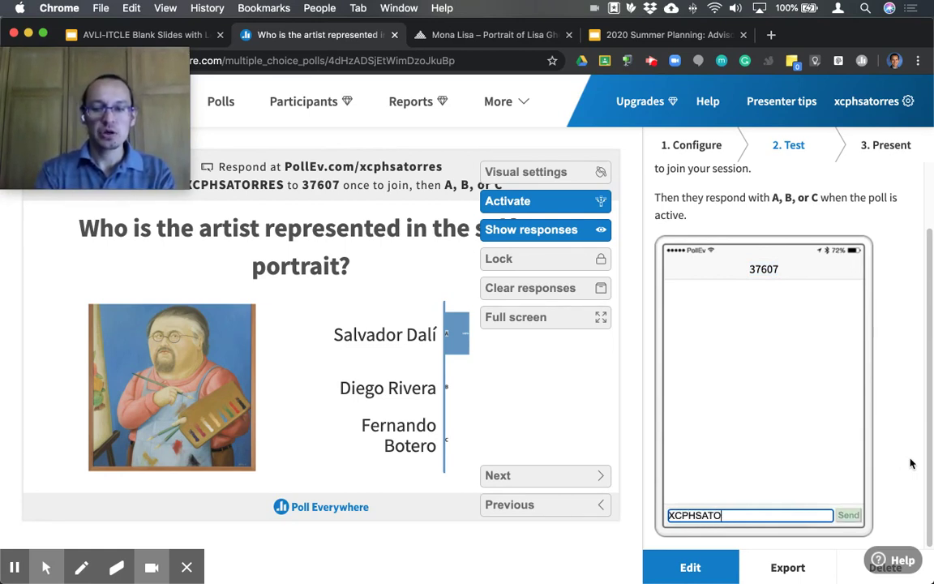
pyautogui.write('RRES')
pyautogui.press('Return')
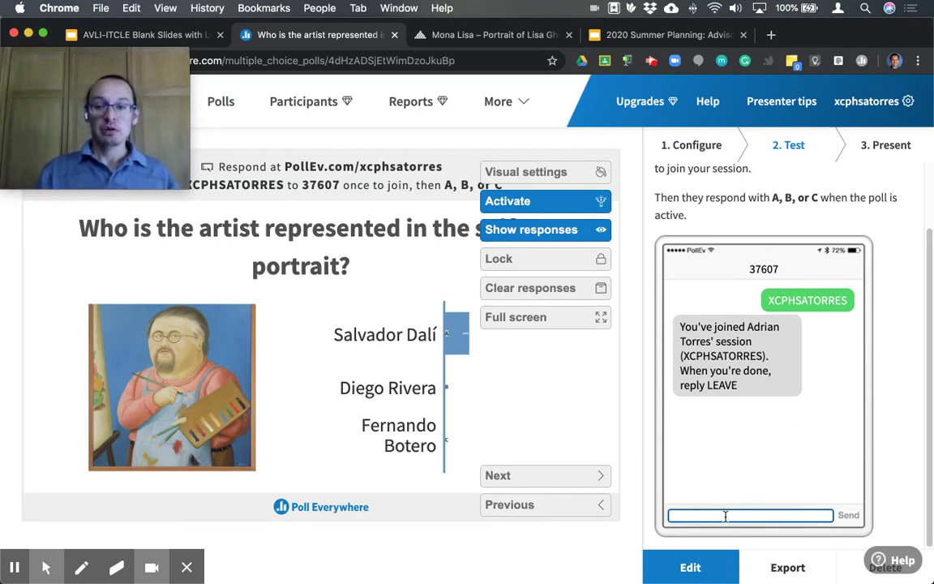
pyautogui.write('C')
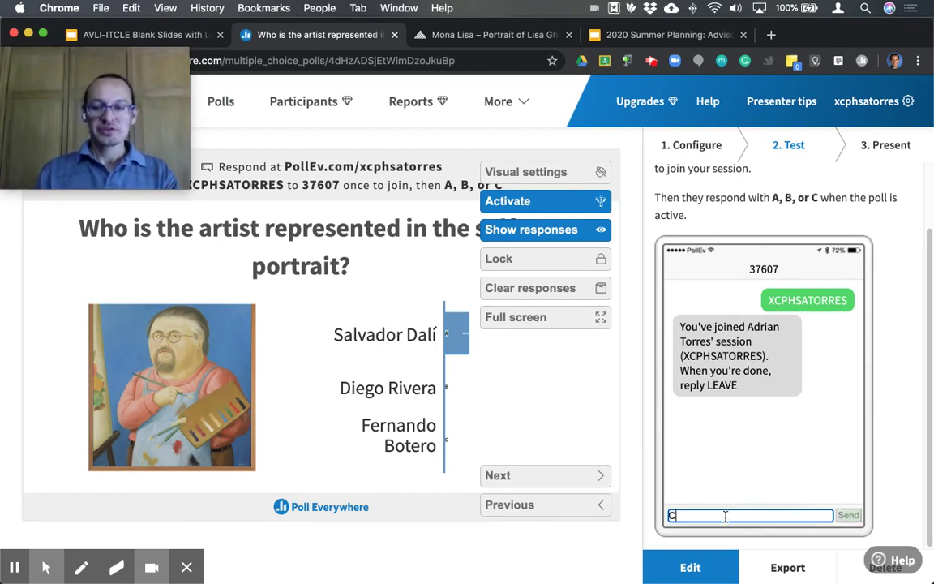
pyautogui.press('Return')
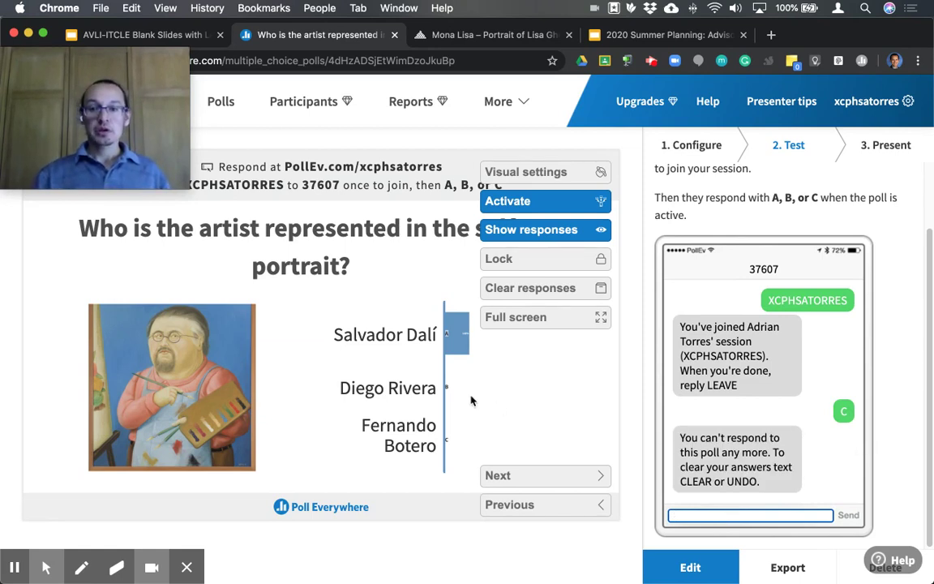
# Text CLEAR from the test phone to remove the earlier Salvador Dalí vote
pyautogui.click(463, 365)
pyautogui.click(546, 416)
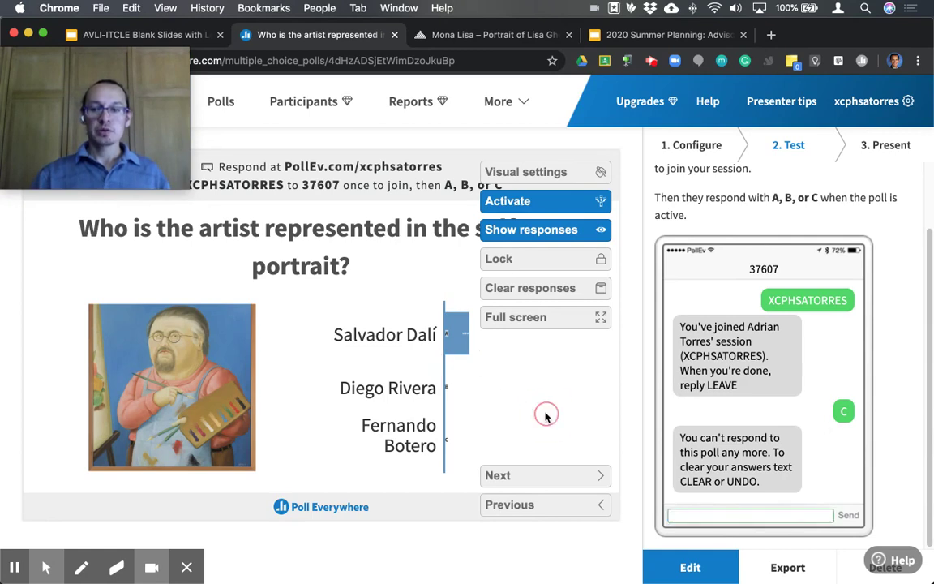
pyautogui.click(719, 509)
pyautogui.write('cle')
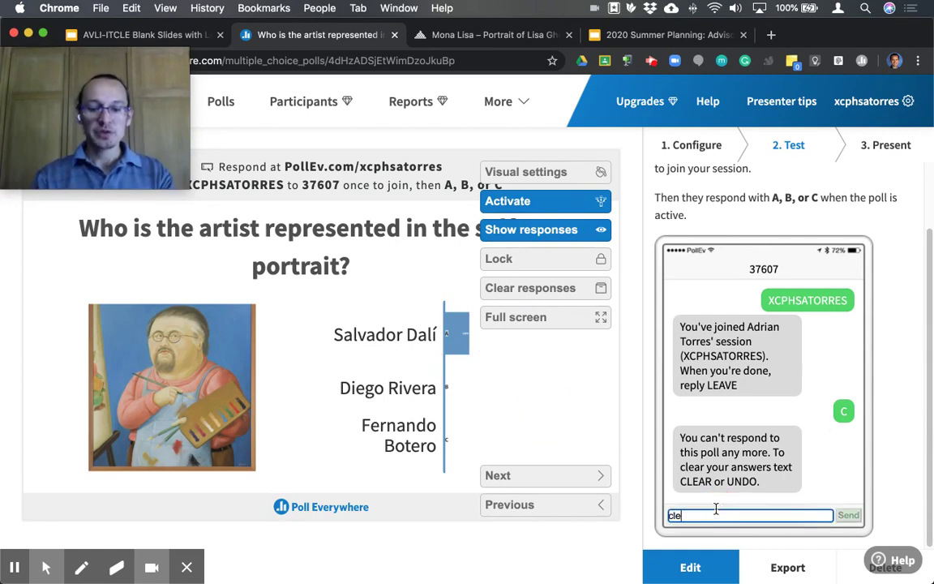
pyautogui.write('ar')
pyautogui.press('Return')
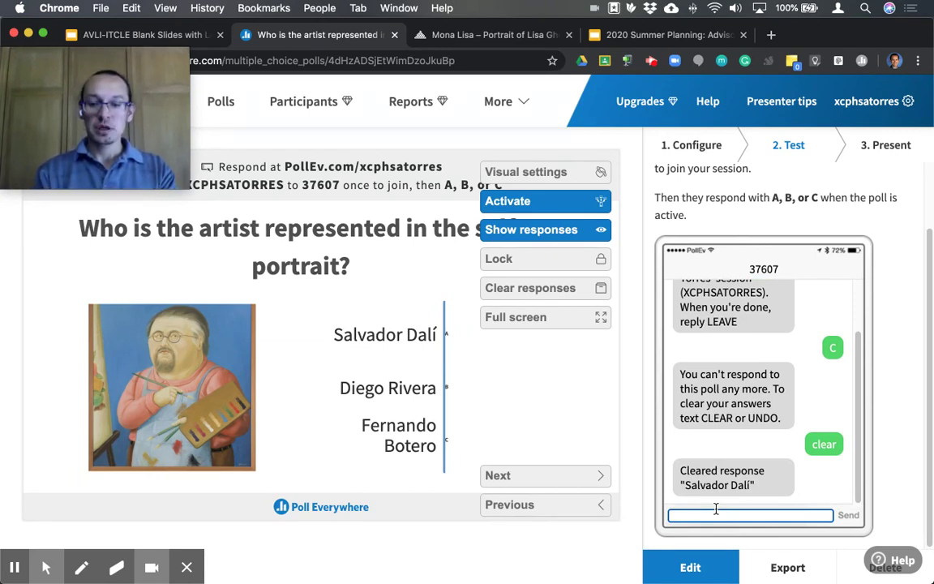
# Text answer C again so Fernando Botero takes the lead
pyautogui.write('c')
pyautogui.press('Return')
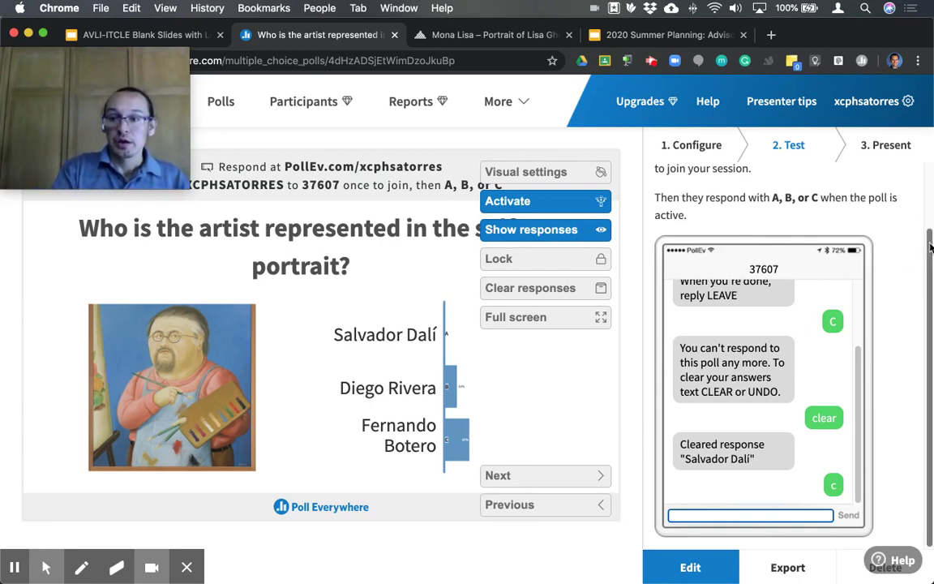
pyautogui.moveTo(926, 244); pyautogui.dragTo(932, 164)
pyautogui.write('c')
pyautogui.press('Return')
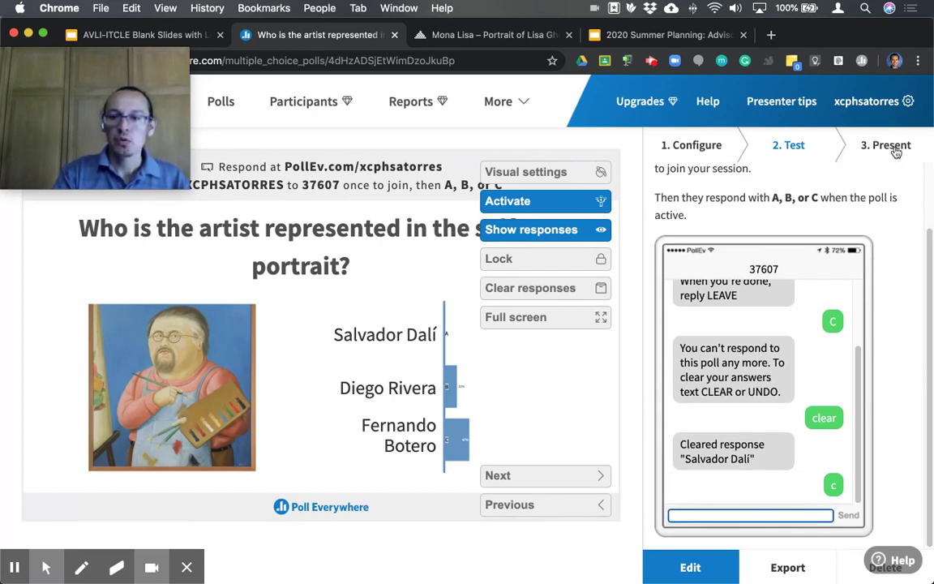
# Go to 3. Present and expand How to present and Share to see the response link and live results
pyautogui.click(912, 154)
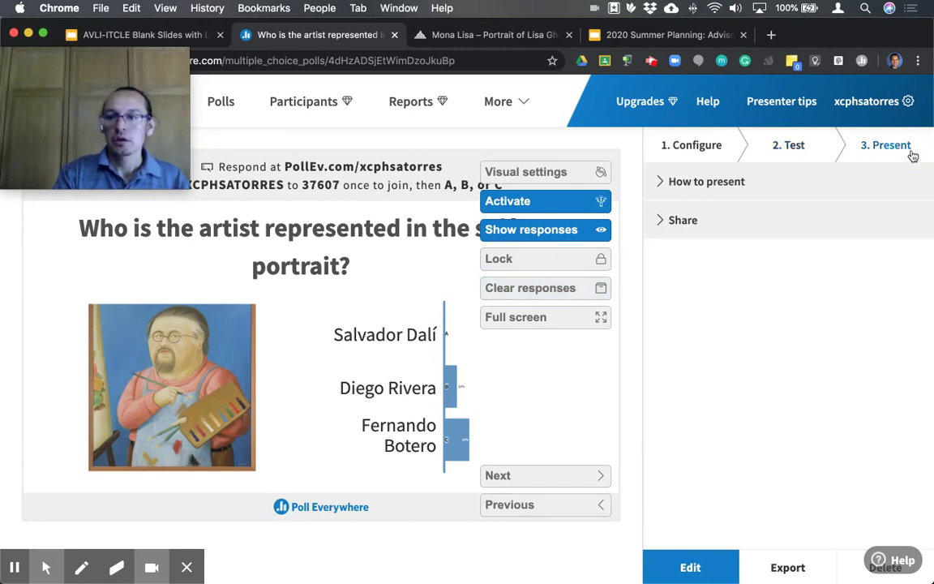
pyautogui.click(660, 183)
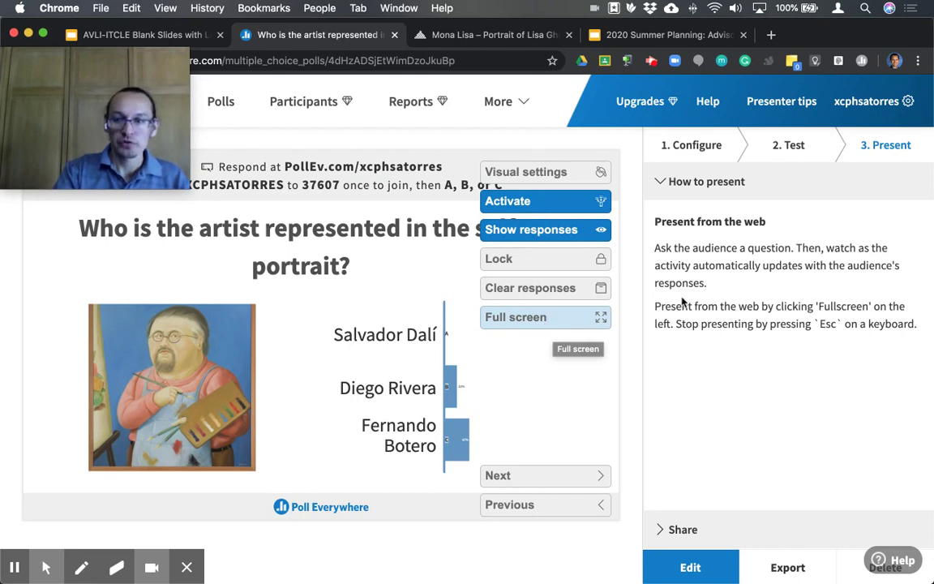
pyautogui.click(658, 182)
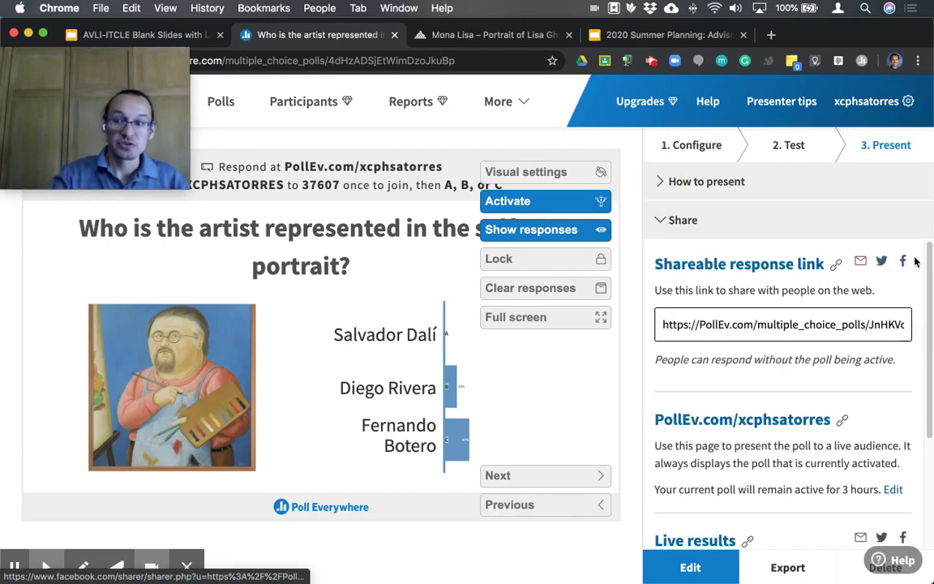
pyautogui.moveTo(923, 260)
pyautogui.mouseDown()
pyautogui.moveTo(930, 349)
pyautogui.moveTo(932, 243)
pyautogui.mouseUp()
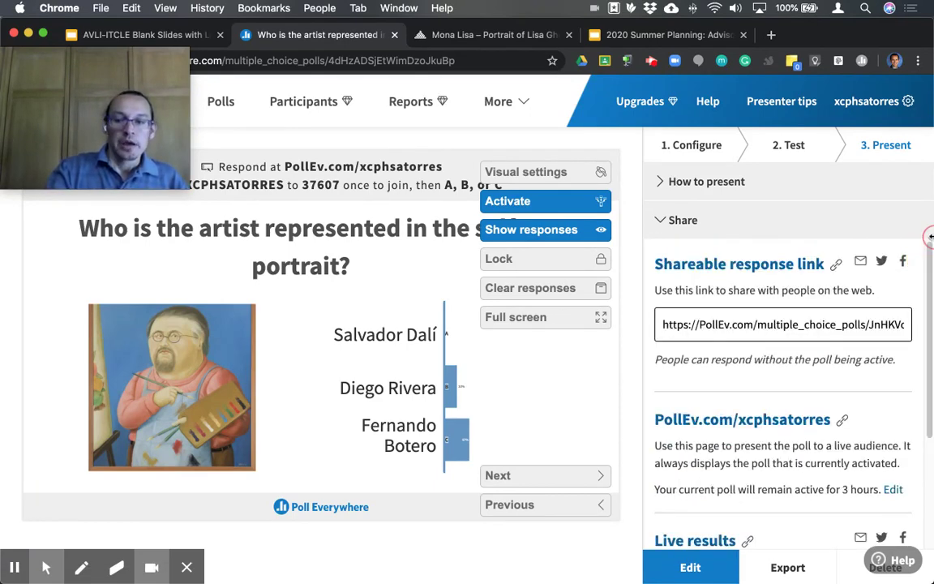
# Show the poll full screen and turn off Show responses so only the three choices appear
pyautogui.click(535, 324)
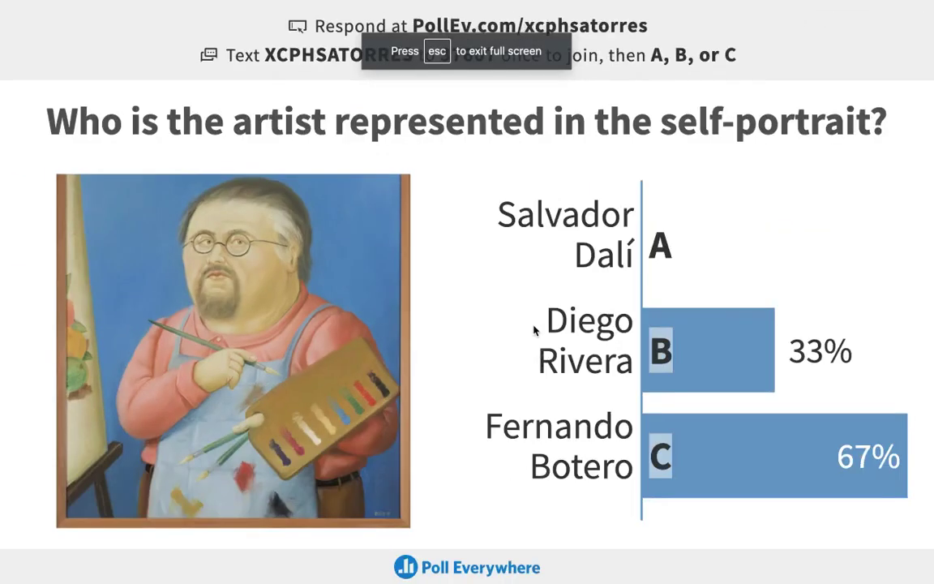
pyautogui.moveTo(832, 66)
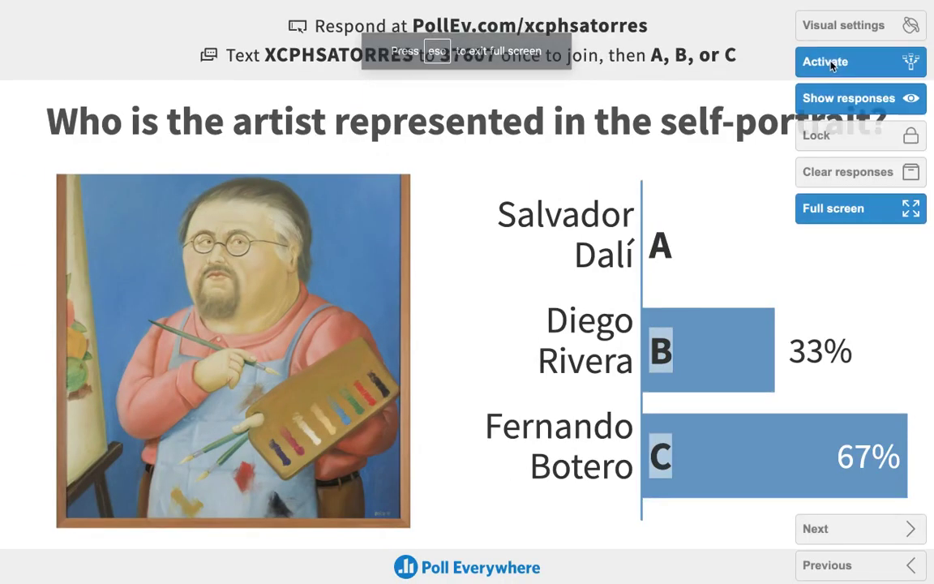
pyautogui.click(823, 106)
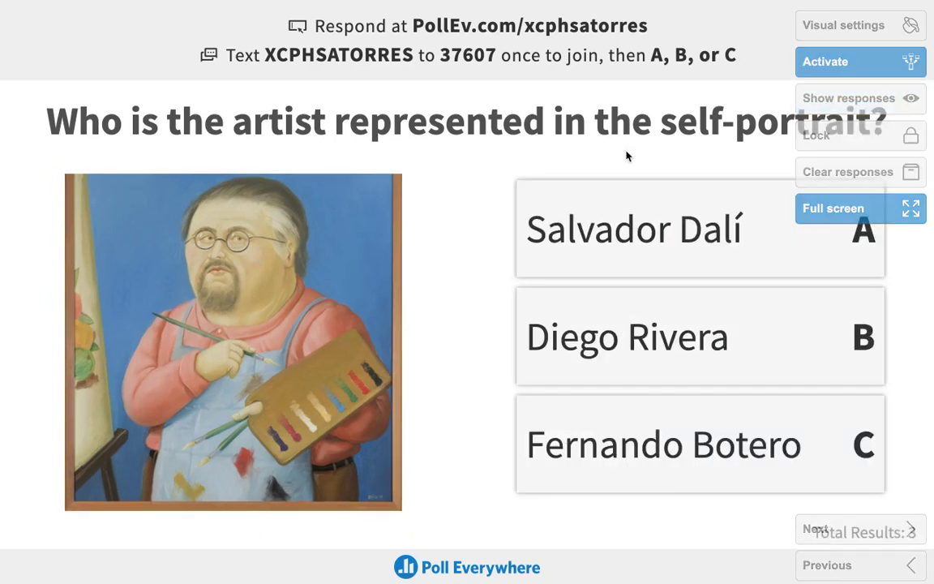